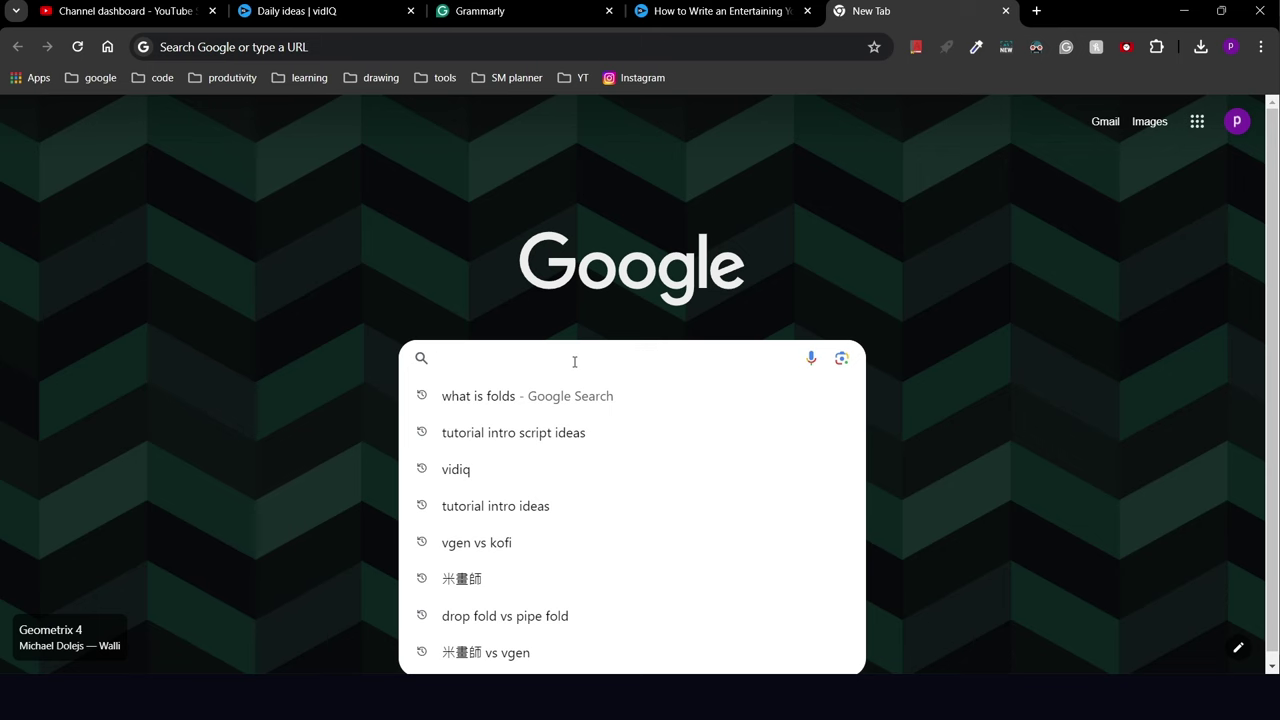
# Look up "what is folds" on Google and highlight the noun definition about a form or shape produced by draping cloth.
pyautogui.write('hat is fols')
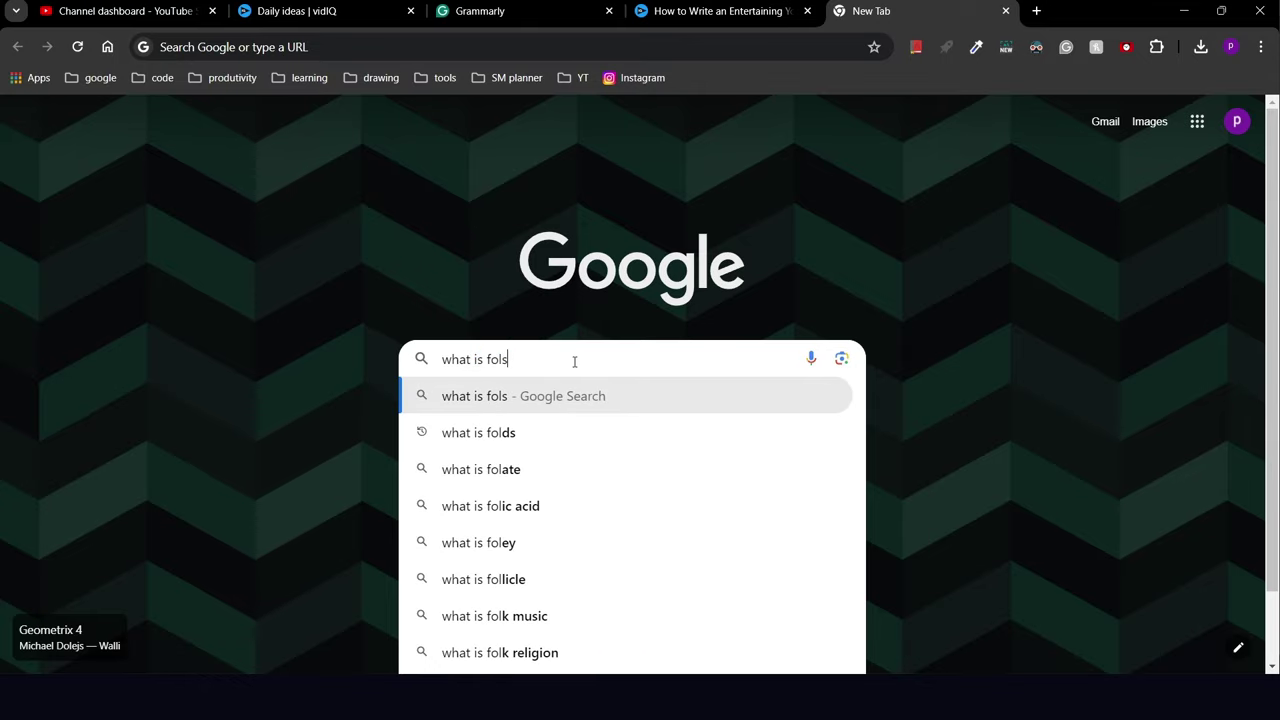
pyautogui.click(478, 432)
pyautogui.moveTo(194, 543); pyautogui.dragTo(568, 543)
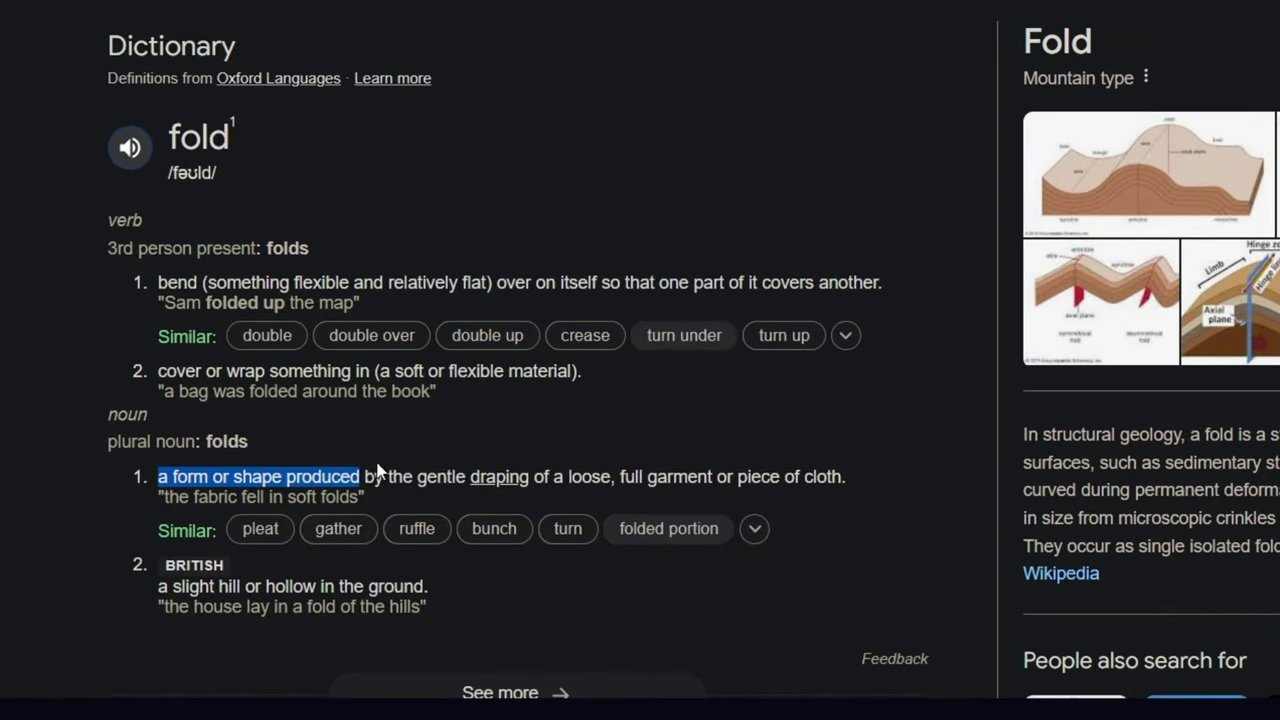
pyautogui.moveTo(697, 476); pyautogui.dragTo(846, 469)
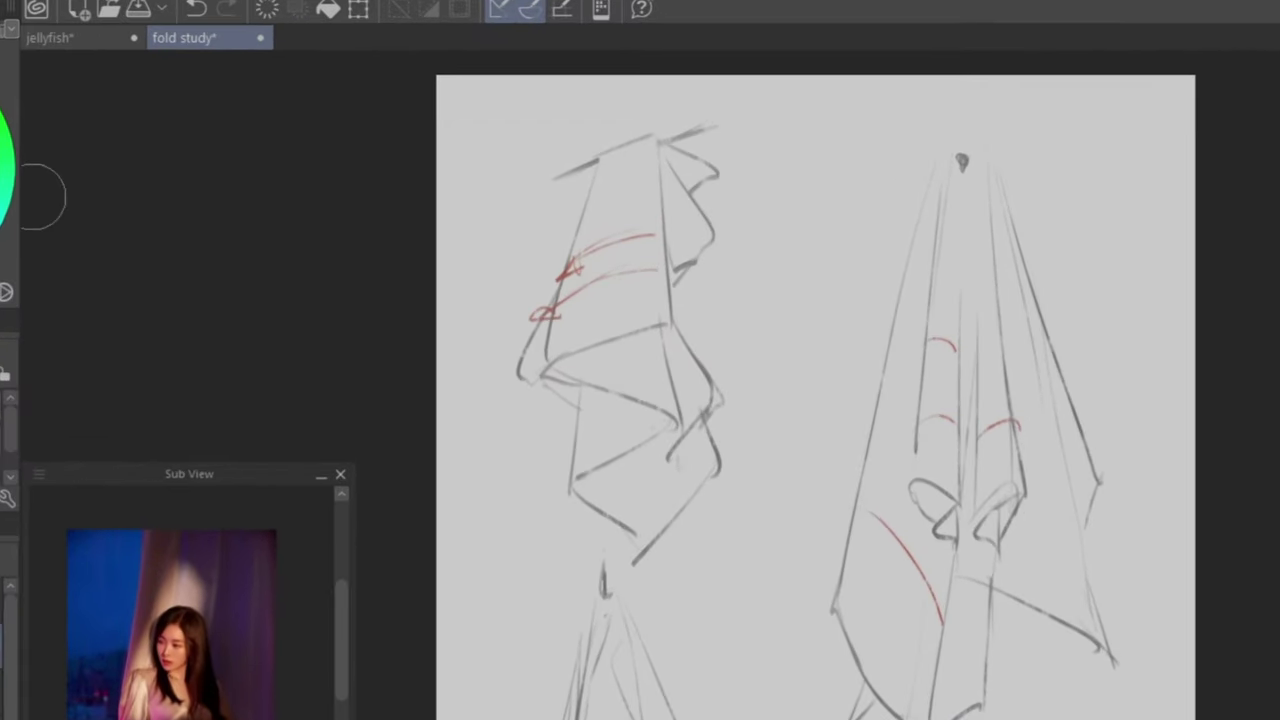
# Fill grey shadow shapes under the overlaps and side edges of the zigzag fold sketch, using lasso fill.
pyautogui.moveTo(608, 367)
pyautogui.mouseDown()
pyautogui.moveTo(568, 402)
pyautogui.moveTo(660, 349)
pyautogui.mouseUp()
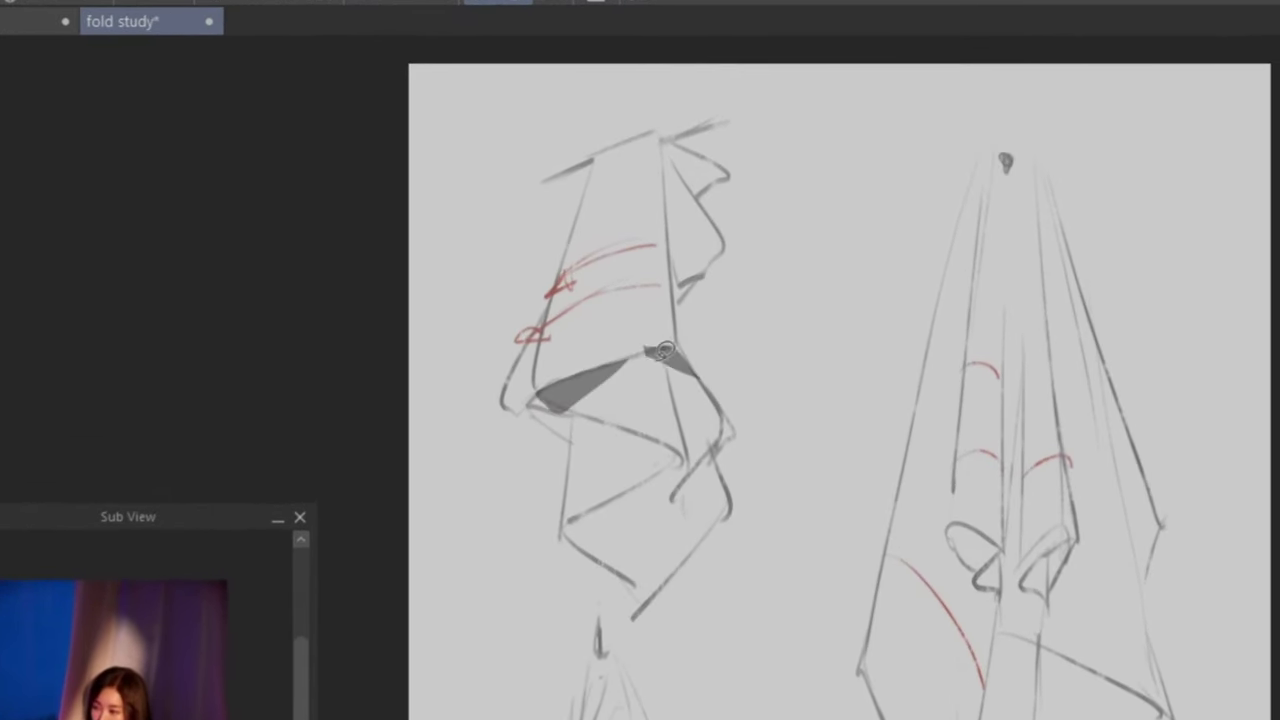
pyautogui.moveTo(668, 194)
pyautogui.mouseDown()
pyautogui.moveTo(701, 288)
pyautogui.moveTo(676, 307)
pyautogui.mouseUp()
pyautogui.moveTo(662, 142)
pyautogui.mouseDown()
pyautogui.moveTo(676, 166)
pyautogui.moveTo(668, 146)
pyautogui.mouseUp()
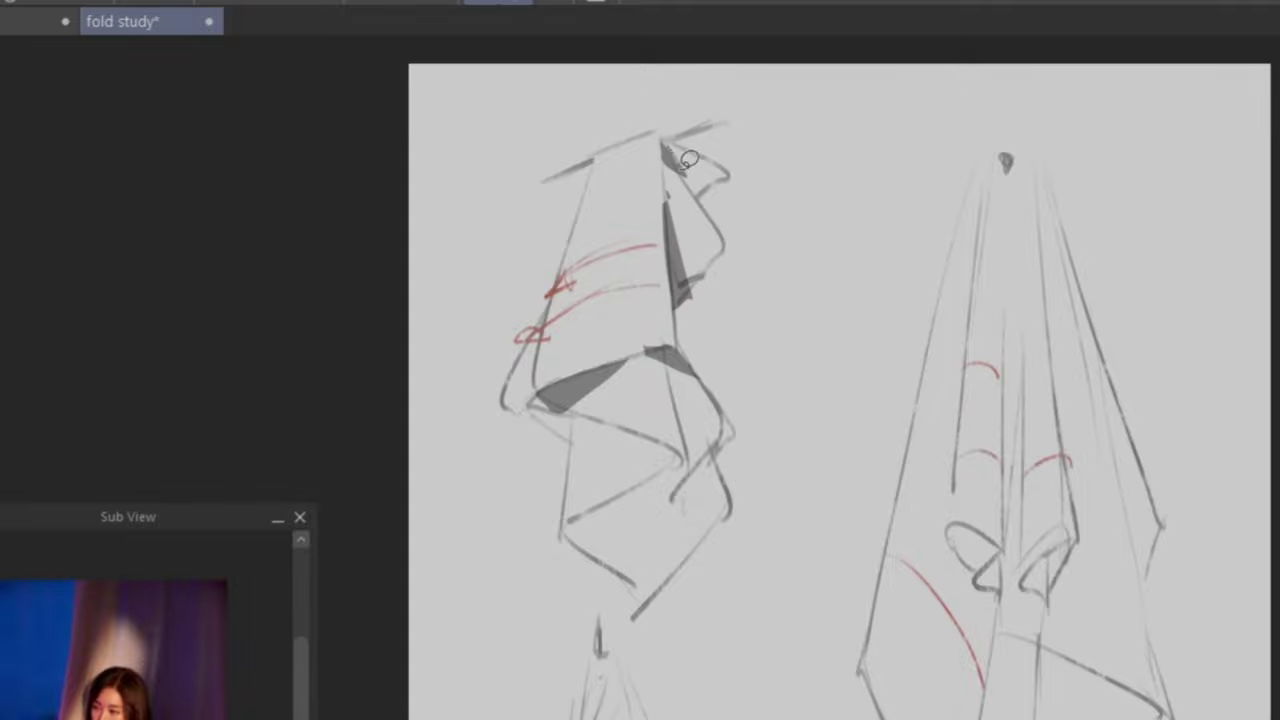
pyautogui.moveTo(599, 185); pyautogui.dragTo(619, 162)
pyautogui.moveTo(566, 408)
pyautogui.mouseDown()
pyautogui.moveTo(684, 464)
pyautogui.moveTo(572, 412)
pyautogui.moveTo(566, 392)
pyautogui.mouseUp()
pyautogui.hotkey('ctrl', 'z')
pyautogui.moveTo(608, 503)
pyautogui.mouseDown()
pyautogui.moveTo(586, 510)
pyautogui.moveTo(688, 455)
pyautogui.moveTo(720, 462)
pyautogui.mouseUp()
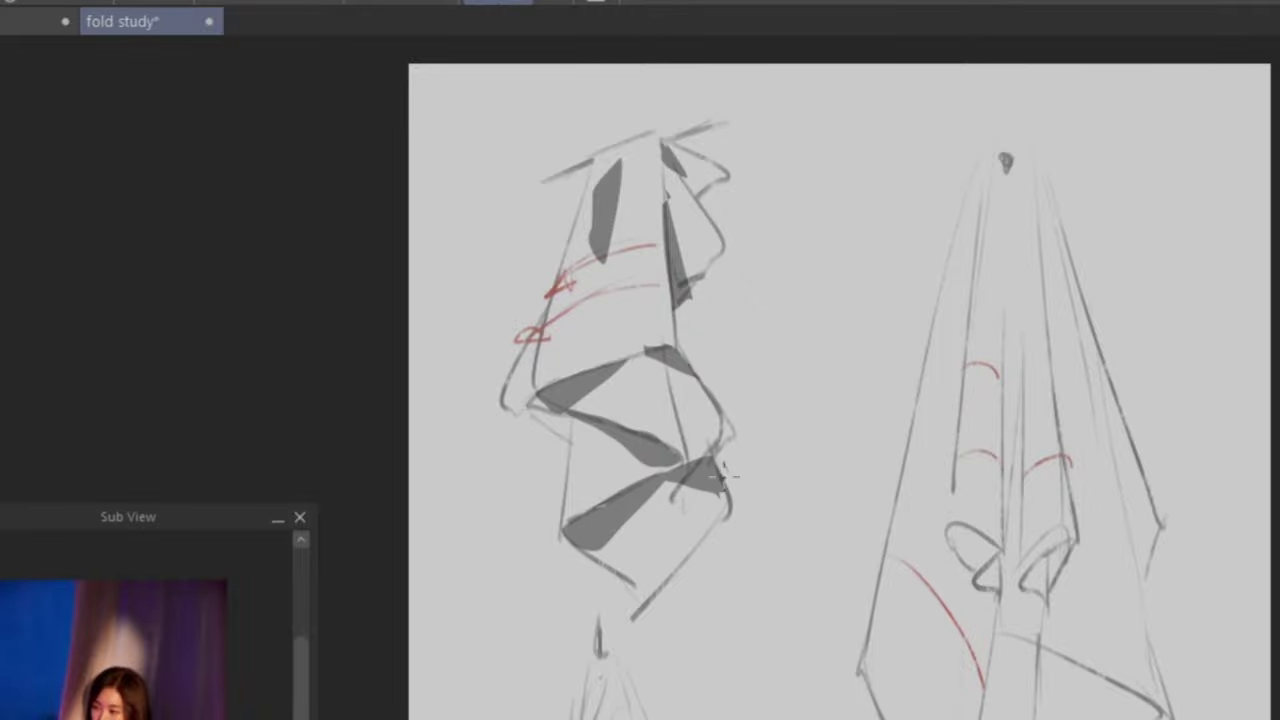
# Blur the shadow edges along the hanging plane, side edge and bends of the zigzag fold sketch.
pyautogui.press('j')
pyautogui.moveTo(601, 206); pyautogui.dragTo(577, 319)
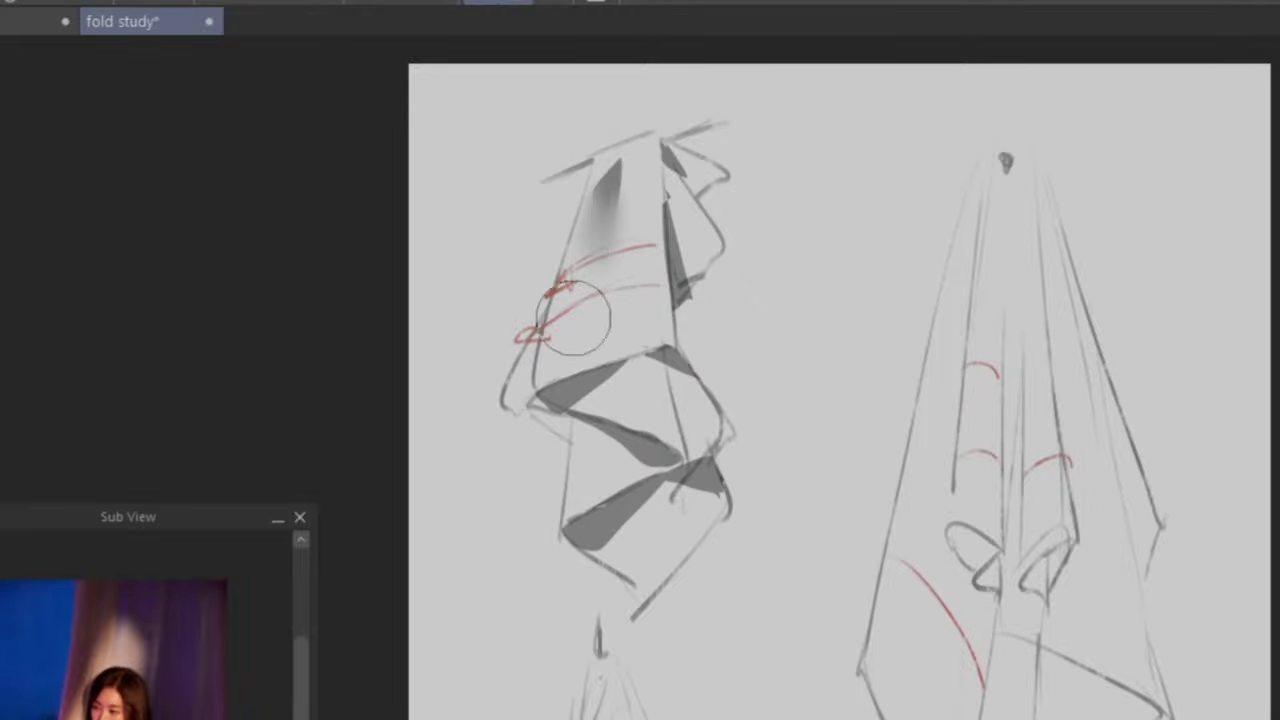
pyautogui.moveTo(689, 203); pyautogui.dragTo(682, 315)
pyautogui.moveTo(692, 173)
pyautogui.mouseDown()
pyautogui.moveTo(663, 196)
pyautogui.moveTo(602, 393)
pyautogui.moveTo(702, 360)
pyautogui.moveTo(587, 435)
pyautogui.moveTo(709, 537)
pyautogui.mouseUp()
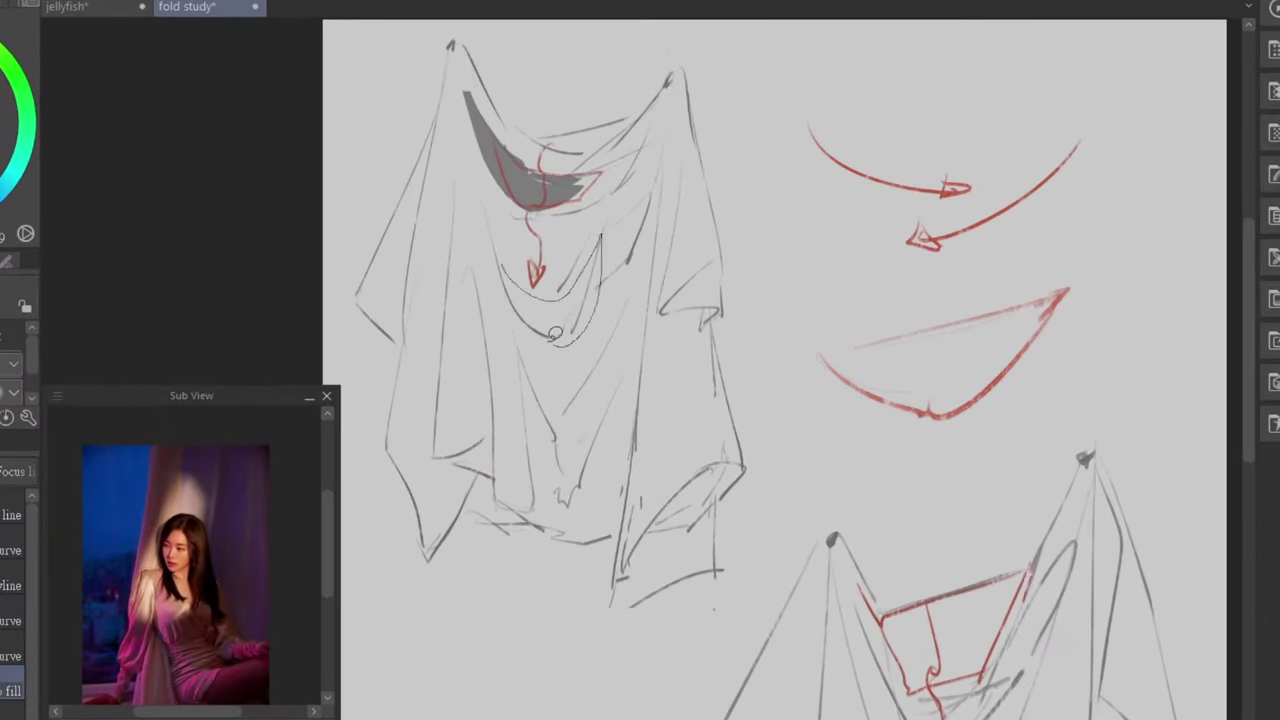
# Fill grey shadows on the sagging central swags and the adjoining vertical folds of the cloth hung from two points.
pyautogui.moveTo(605, 228); pyautogui.dragTo(633, 237)
pyautogui.moveTo(652, 146); pyautogui.dragTo(605, 265)
pyautogui.moveTo(660, 100); pyautogui.dragTo(585, 205)
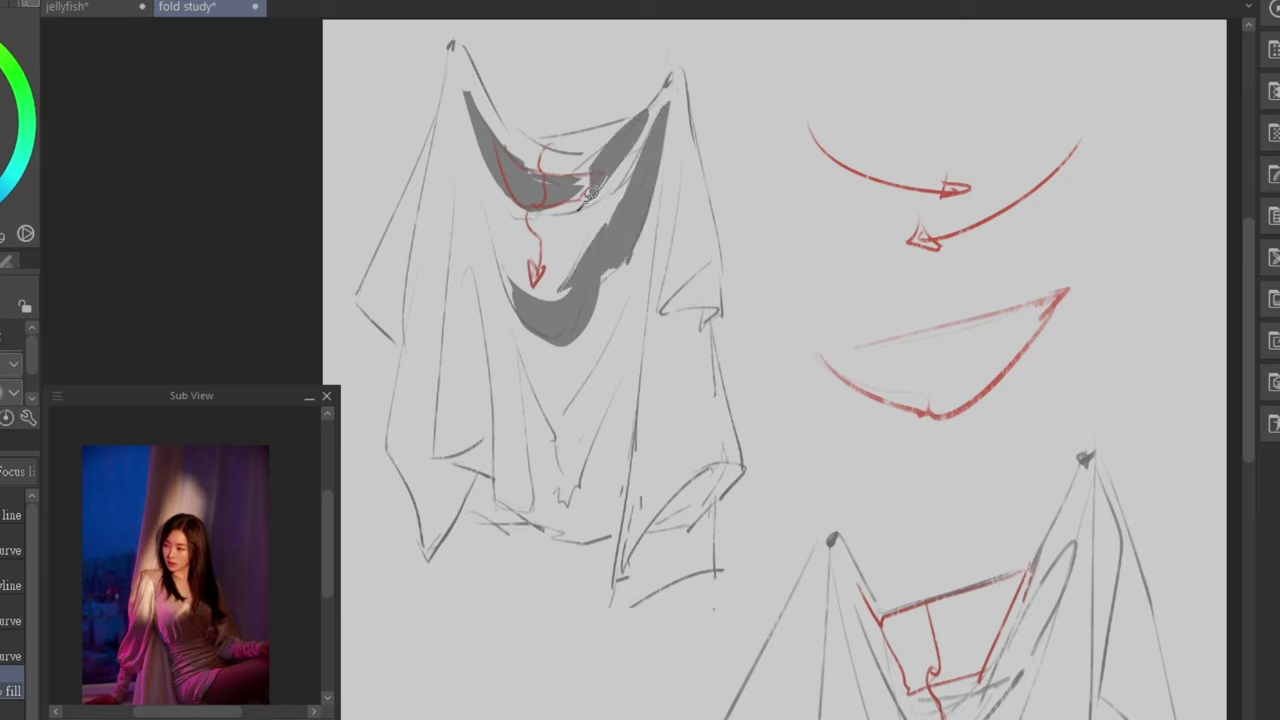
pyautogui.moveTo(530, 145); pyautogui.dragTo(592, 150)
pyautogui.moveTo(556, 440); pyautogui.dragTo(548, 427)
pyautogui.moveTo(456, 130); pyautogui.dragTo(465, 150)
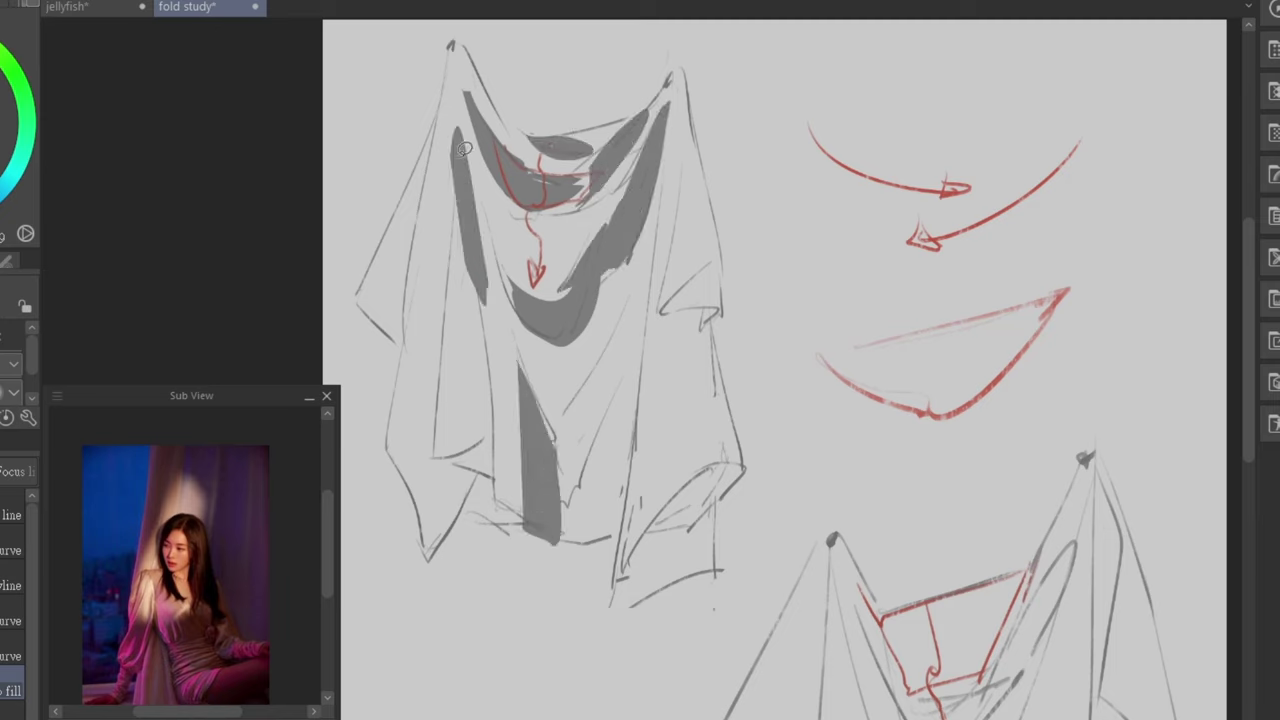
# Fill shadows on the left side of the two-point drape, covering its outer fold, long vertical fold and lower corner.
pyautogui.press('e')
pyautogui.moveTo(445, 450)
pyautogui.mouseDown()
pyautogui.moveTo(425, 520)
pyautogui.moveTo(485, 448)
pyautogui.mouseUp()
pyautogui.moveTo(460, 196); pyautogui.dragTo(430, 405)
pyautogui.moveTo(418, 195); pyautogui.dragTo(374, 322)
# Fill shadows on the right side of the two-point drape, including its vertical folds, side tuck and turned-up lower corner.
pyautogui.press('u')
pyautogui.moveTo(655, 532); pyautogui.dragTo(620, 600)
pyautogui.moveTo(730, 468)
pyautogui.mouseDown()
pyautogui.moveTo(680, 500)
pyautogui.moveTo(725, 470)
pyautogui.mouseUp()
pyautogui.moveTo(712, 268); pyautogui.dragTo(668, 310)
pyautogui.moveTo(682, 312); pyautogui.dragTo(714, 308)
pyautogui.moveTo(686, 186); pyautogui.dragTo(686, 144)
pyautogui.moveTo(672, 338); pyautogui.dragTo(670, 320)
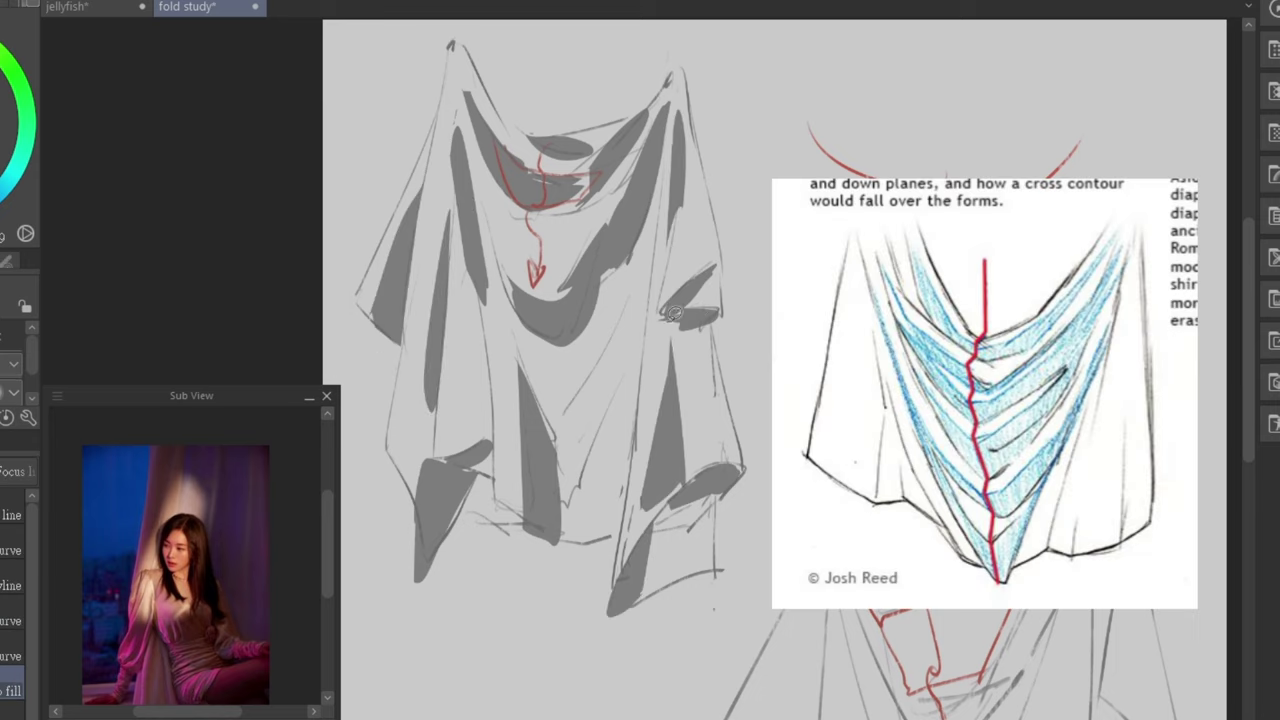
pyautogui.moveTo(603, 348); pyautogui.dragTo(630, 346)
pyautogui.moveTo(600, 422); pyautogui.dragTo(646, 335)
# Blur the shadows on the central swags, inner left fold and lower middle fold of the two-point drape.
pyautogui.press('j')
pyautogui.moveTo(574, 148); pyautogui.dragTo(556, 216)
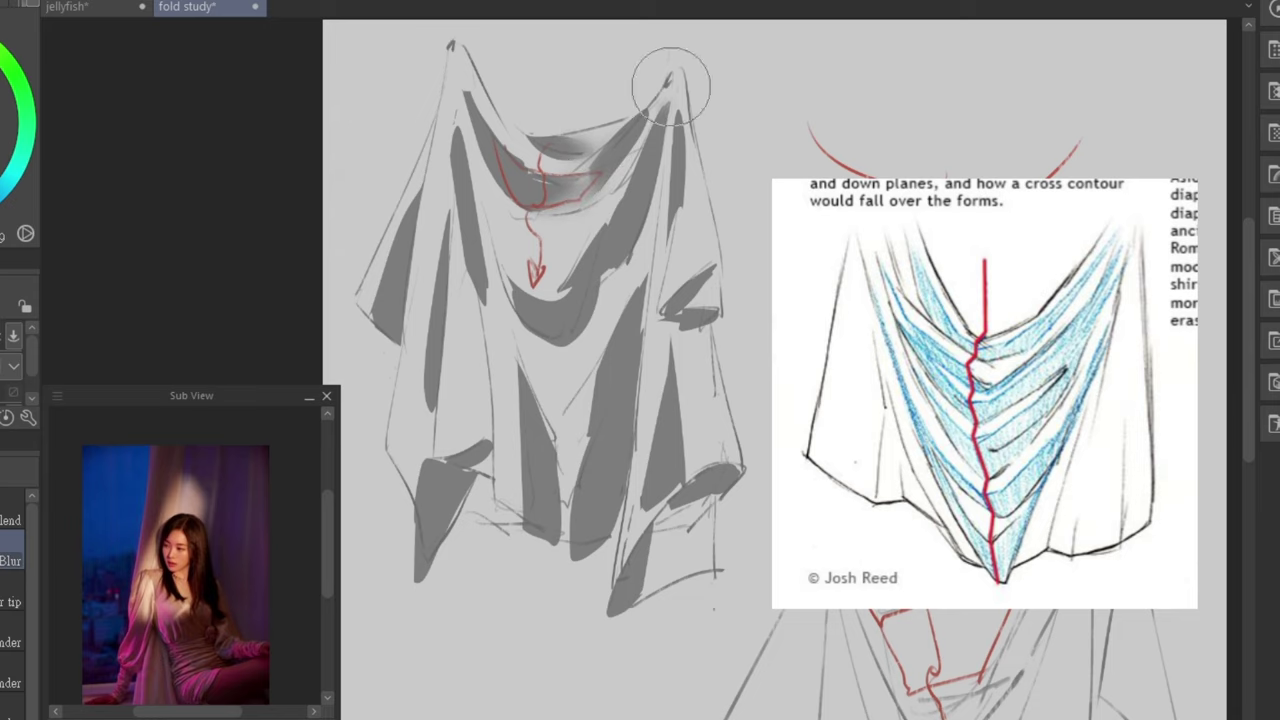
pyautogui.moveTo(640, 200); pyautogui.dragTo(523, 290)
pyautogui.moveTo(458, 140)
pyautogui.mouseDown()
pyautogui.moveTo(481, 333)
pyautogui.moveTo(488, 318)
pyautogui.mouseUp()
pyautogui.moveTo(535, 385); pyautogui.dragTo(560, 530)
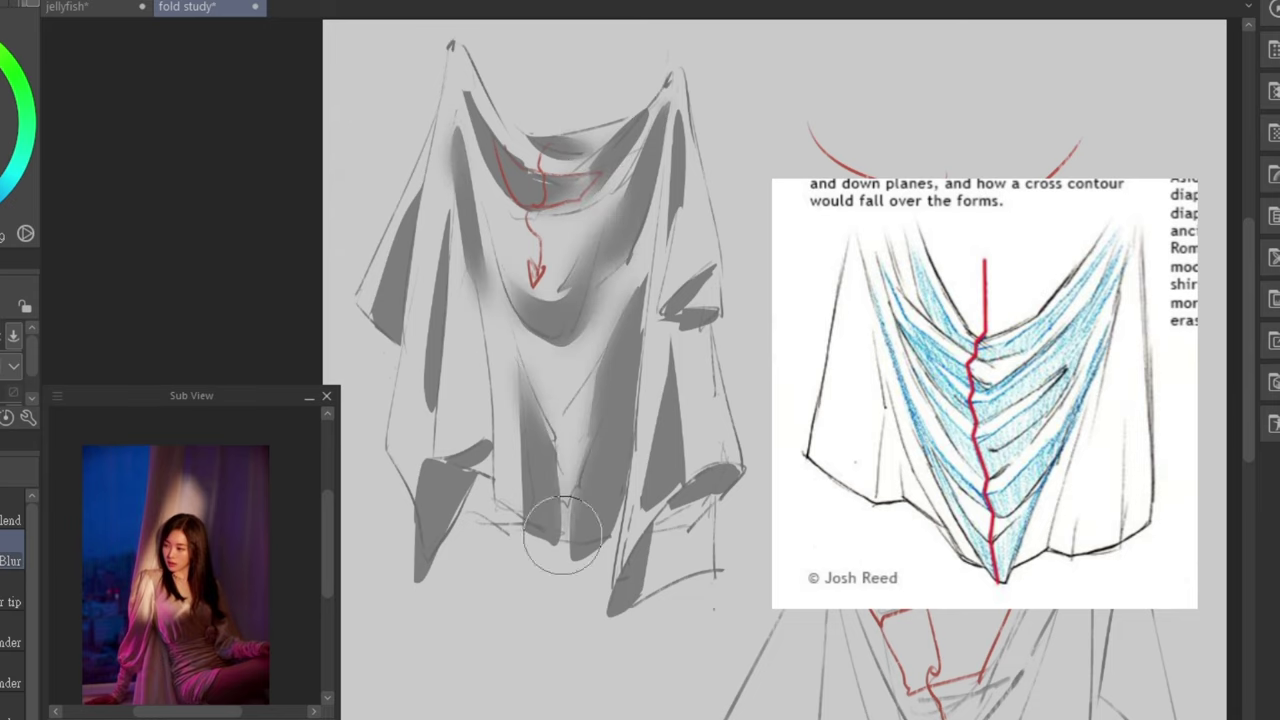
# Soften the shadows of the vertical folds on the right side of the two-point drape with the Blur tool.
pyautogui.moveTo(660, 375); pyautogui.dragTo(655, 478)
pyautogui.moveTo(688, 140); pyautogui.dragTo(671, 232)
pyautogui.hotkey('ctrl', 'z')
pyautogui.hotkey('ctrl', 'z')
pyautogui.press('[')
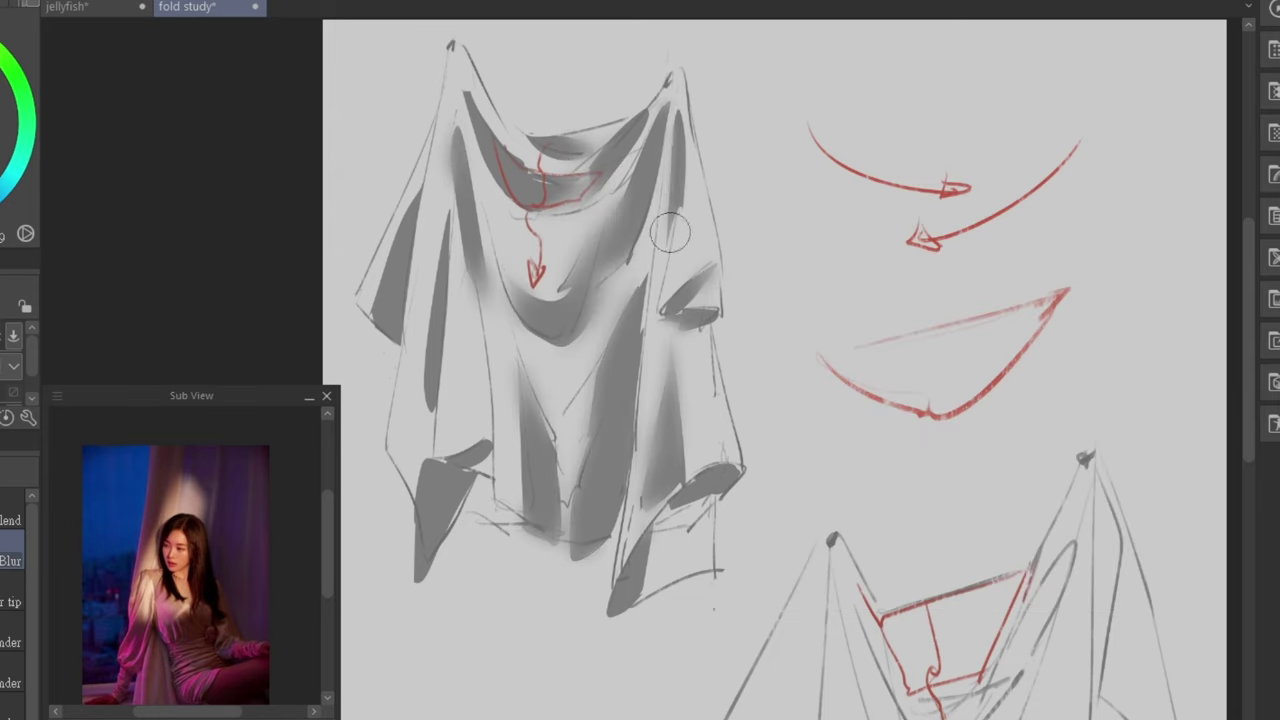
# Blur the drape's outer left folds and both lower corners, reducing the brush size for the tighter areas.
pyautogui.moveTo(368, 275); pyautogui.dragTo(357, 338)
pyautogui.moveTo(433, 320); pyautogui.dragTo(430, 378)
pyautogui.moveTo(663, 560); pyautogui.dragTo(686, 512)
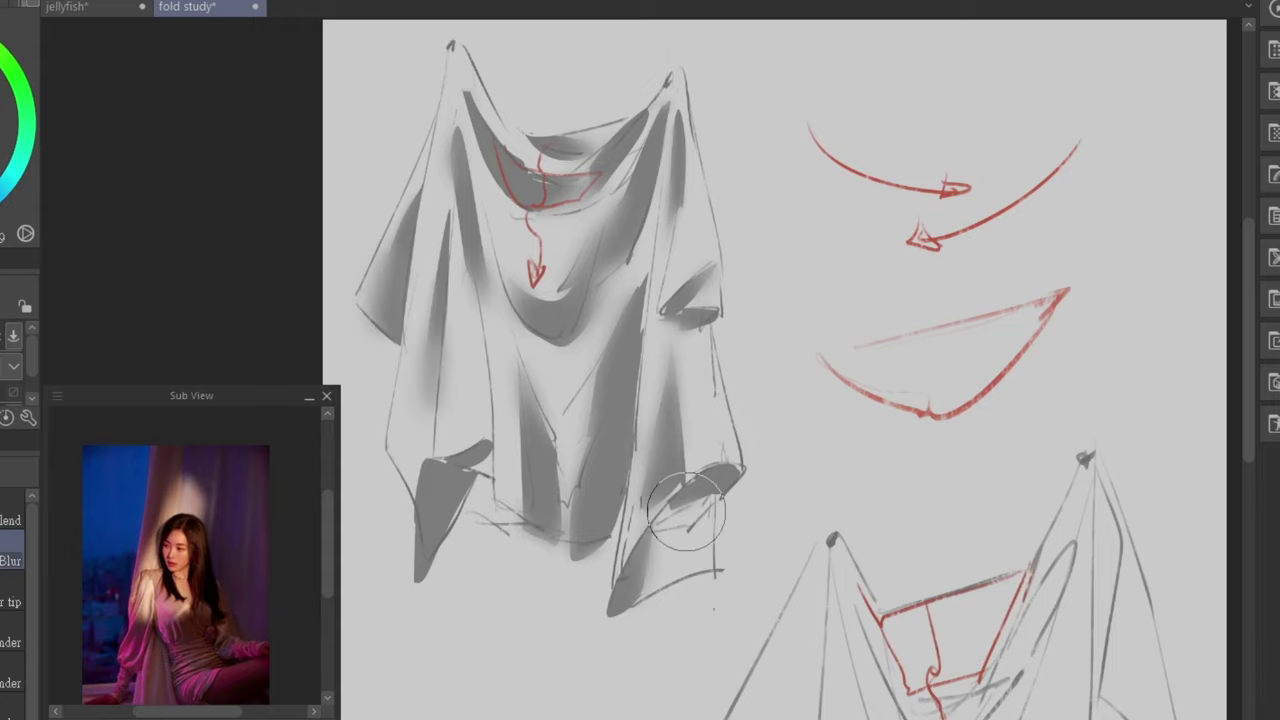
pyautogui.press('[')
pyautogui.press('[')
pyautogui.press('[')
pyautogui.moveTo(448, 462); pyautogui.dragTo(418, 488)
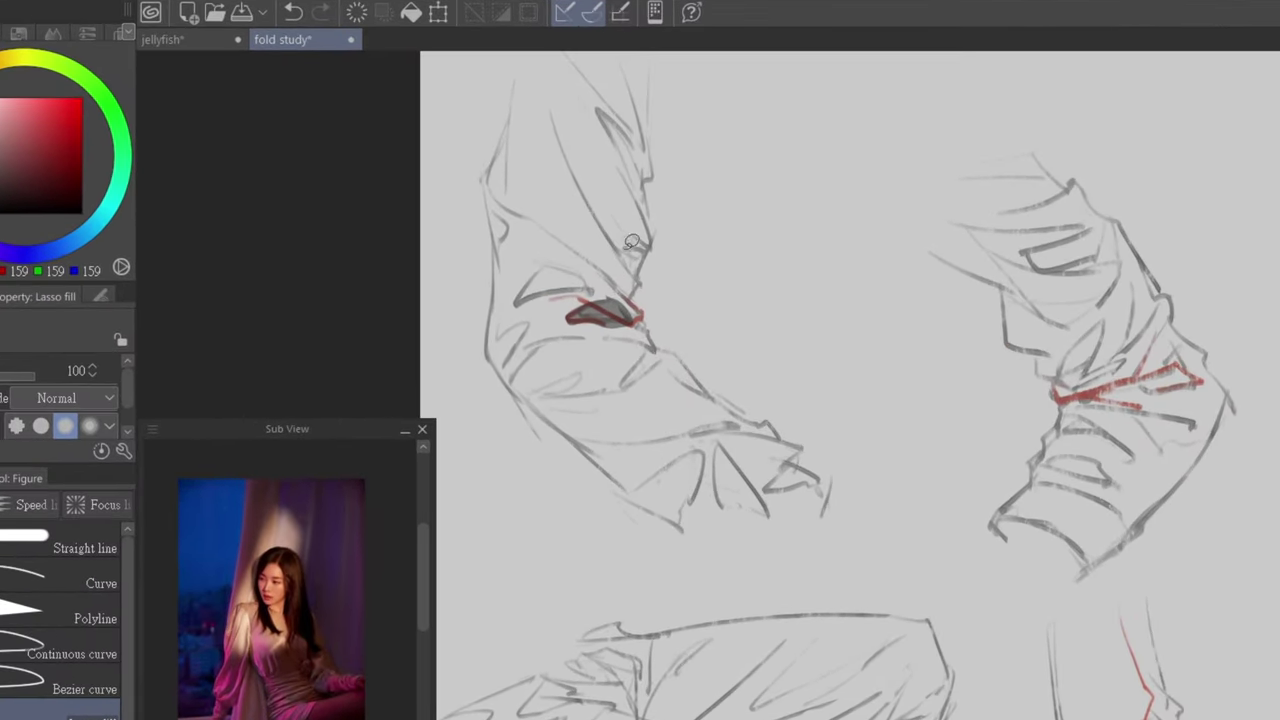
# Fill grey shadow shapes on the upper-arm and elbow folds of the left bent sleeve sketch.
pyautogui.moveTo(606, 224); pyautogui.dragTo(606, 210)
pyautogui.moveTo(604, 118); pyautogui.dragTo(622, 132)
pyautogui.moveTo(564, 100); pyautogui.dragTo(584, 195)
pyautogui.moveTo(505, 136); pyautogui.dragTo(517, 216)
pyautogui.moveTo(540, 270)
pyautogui.mouseDown()
pyautogui.moveTo(585, 277)
pyautogui.moveTo(548, 270)
pyautogui.mouseUp()
pyautogui.moveTo(490, 214); pyautogui.dragTo(496, 268)
pyautogui.moveTo(558, 344); pyautogui.dragTo(528, 400)
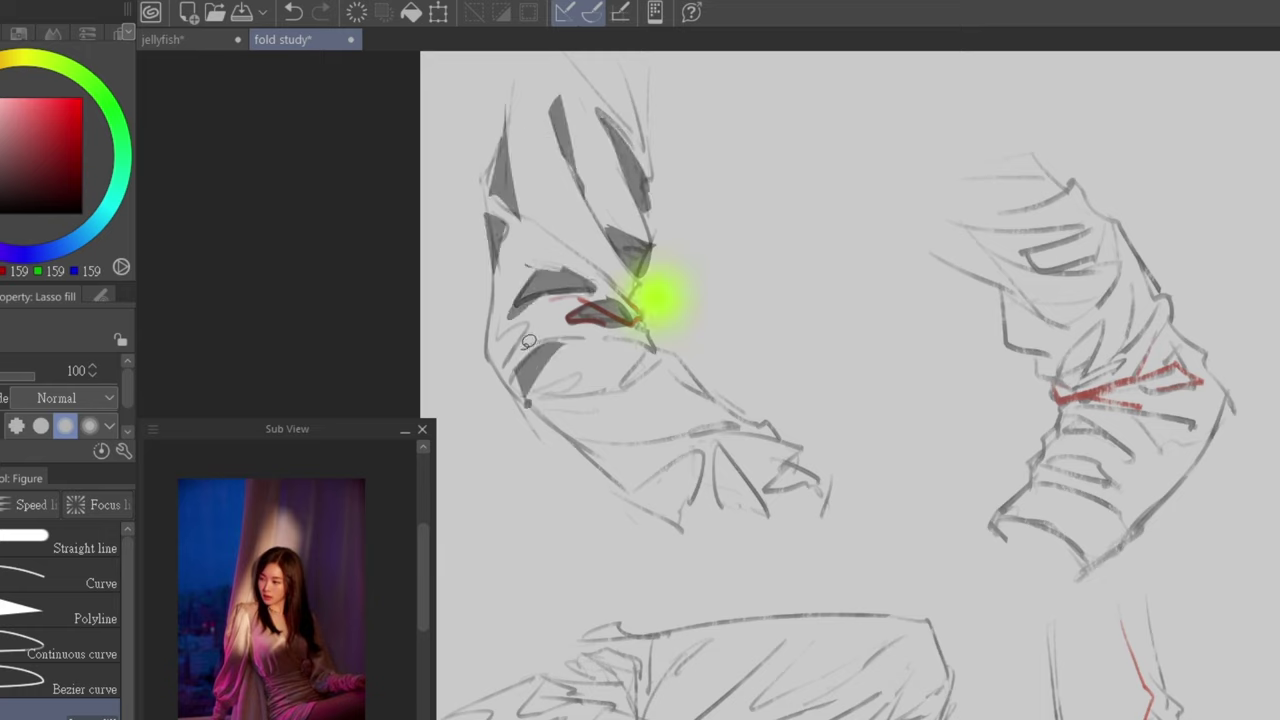
# Fill shadows behind the elbow and along the forearm folds of the left bent sleeve, redoing the outer elbow shape.
pyautogui.moveTo(490, 342); pyautogui.dragTo(505, 372)
pyautogui.hotkey('ctrl', 'z')
pyautogui.moveTo(497, 333)
pyautogui.mouseDown()
pyautogui.moveTo(535, 323)
pyautogui.moveTo(497, 366)
pyautogui.mouseUp()
pyautogui.moveTo(656, 352); pyautogui.dragTo(618, 386)
pyautogui.moveTo(718, 426); pyautogui.dragTo(654, 449)
pyautogui.moveTo(577, 440); pyautogui.dragTo(608, 448)
pyautogui.moveTo(595, 390); pyautogui.dragTo(530, 396)
# Fill the cuff's broad fold with shadow on the left bent sleeve, undoing the trial shapes on the wrist and forearm.
pyautogui.moveTo(750, 491)
pyautogui.mouseDown()
pyautogui.moveTo(716, 452)
pyautogui.moveTo(762, 492)
pyautogui.mouseUp()
pyautogui.hotkey('ctrl', 'z')
pyautogui.moveTo(711, 480)
pyautogui.mouseDown()
pyautogui.moveTo(717, 446)
pyautogui.moveTo(742, 480)
pyautogui.mouseUp()
pyautogui.hotkey('ctrl', 'z')
pyautogui.moveTo(672, 522); pyautogui.dragTo(696, 460)
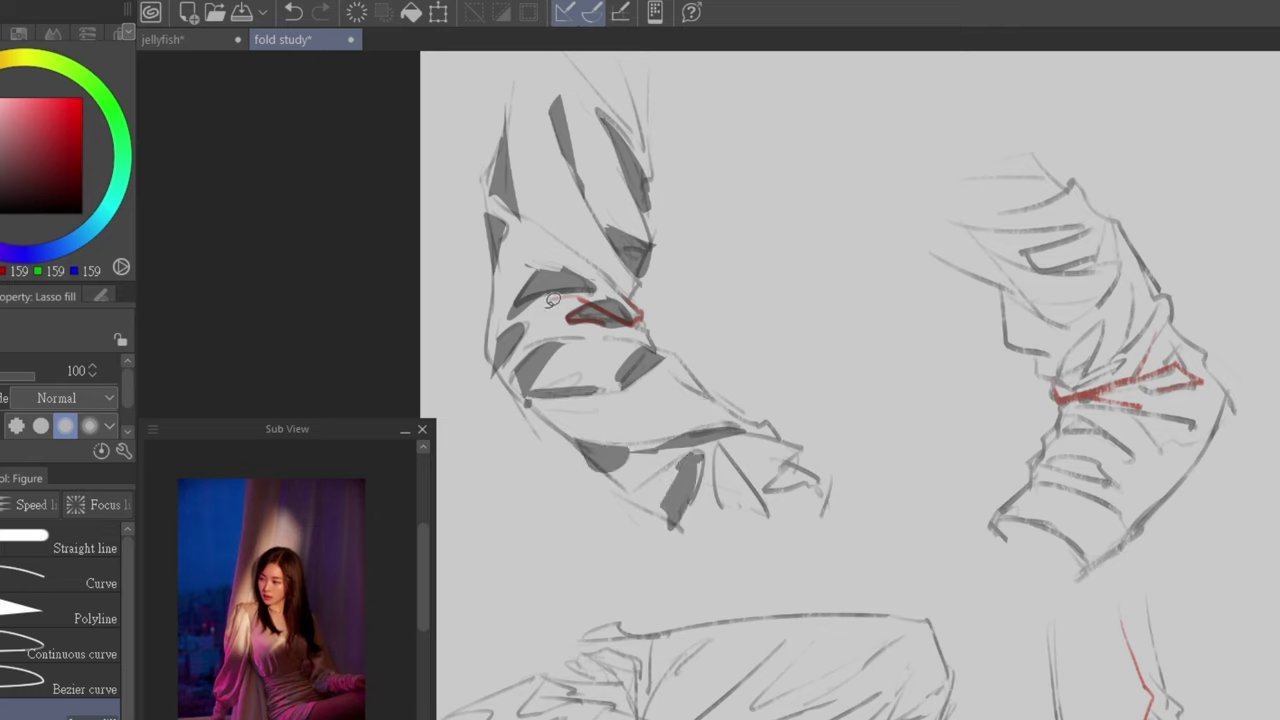
pyautogui.moveTo(686, 383)
pyautogui.mouseDown()
pyautogui.moveTo(650, 400)
pyautogui.moveTo(712, 398)
pyautogui.mouseUp()
pyautogui.hotkey('ctrl', 'z')
pyautogui.moveTo(550, 410)
pyautogui.mouseDown()
pyautogui.moveTo(621, 418)
pyautogui.moveTo(556, 414)
pyautogui.moveTo(602, 426)
pyautogui.mouseUp()
pyautogui.hotkey('ctrl', 'z')
pyautogui.moveTo(510, 392)
pyautogui.mouseDown()
pyautogui.moveTo(540, 370)
pyautogui.moveTo(508, 392)
pyautogui.mouseUp()
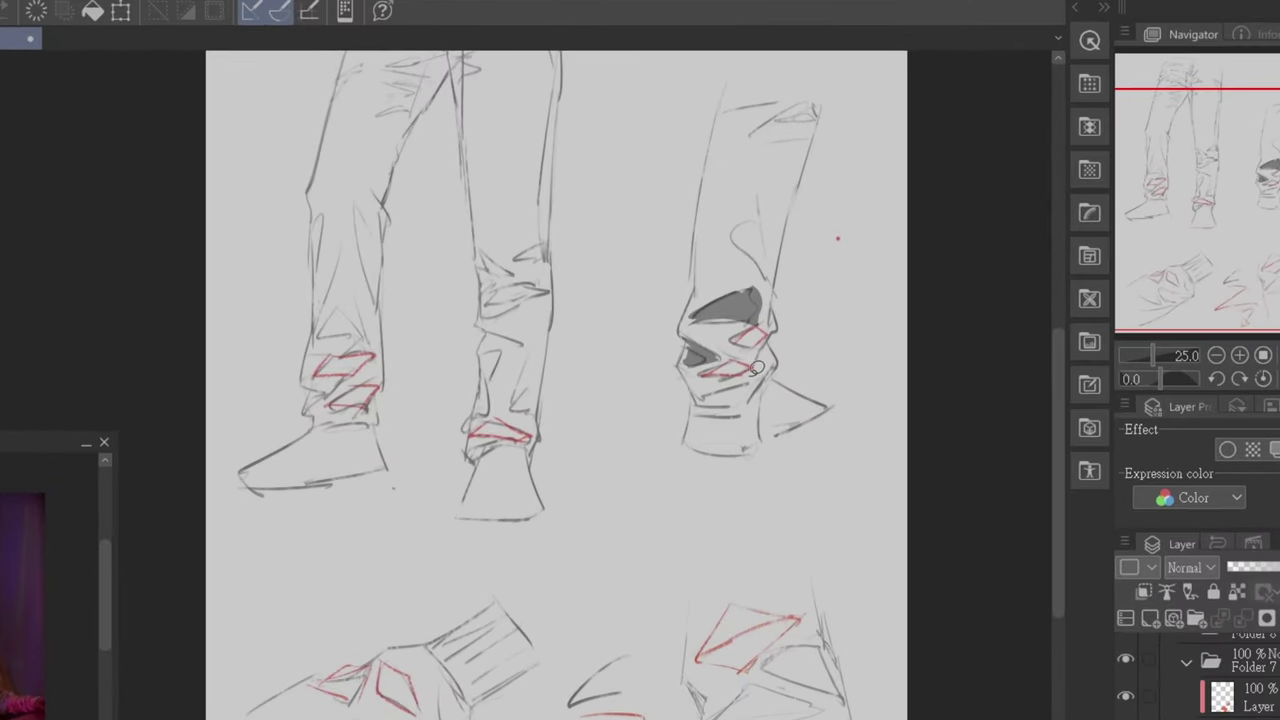
# Fill layered shadows into the bunched ankle folds of the separate trouser leg, undoing one misplaced shape.
pyautogui.moveTo(702, 408); pyautogui.dragTo(680, 412)
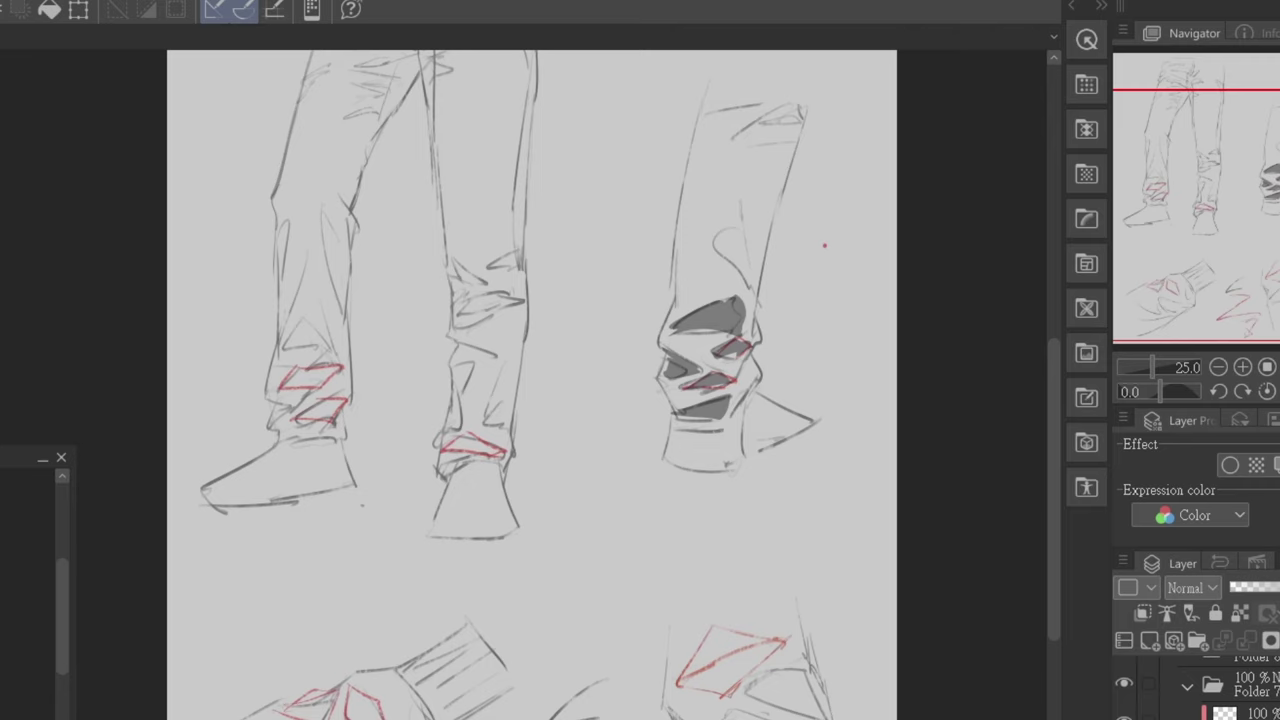
pyautogui.moveTo(747, 312); pyautogui.dragTo(672, 328)
pyautogui.hotkey('ctrl', 'z')
pyautogui.moveTo(758, 392); pyautogui.dragTo(721, 376)
pyautogui.moveTo(634, 346); pyautogui.dragTo(680, 346)
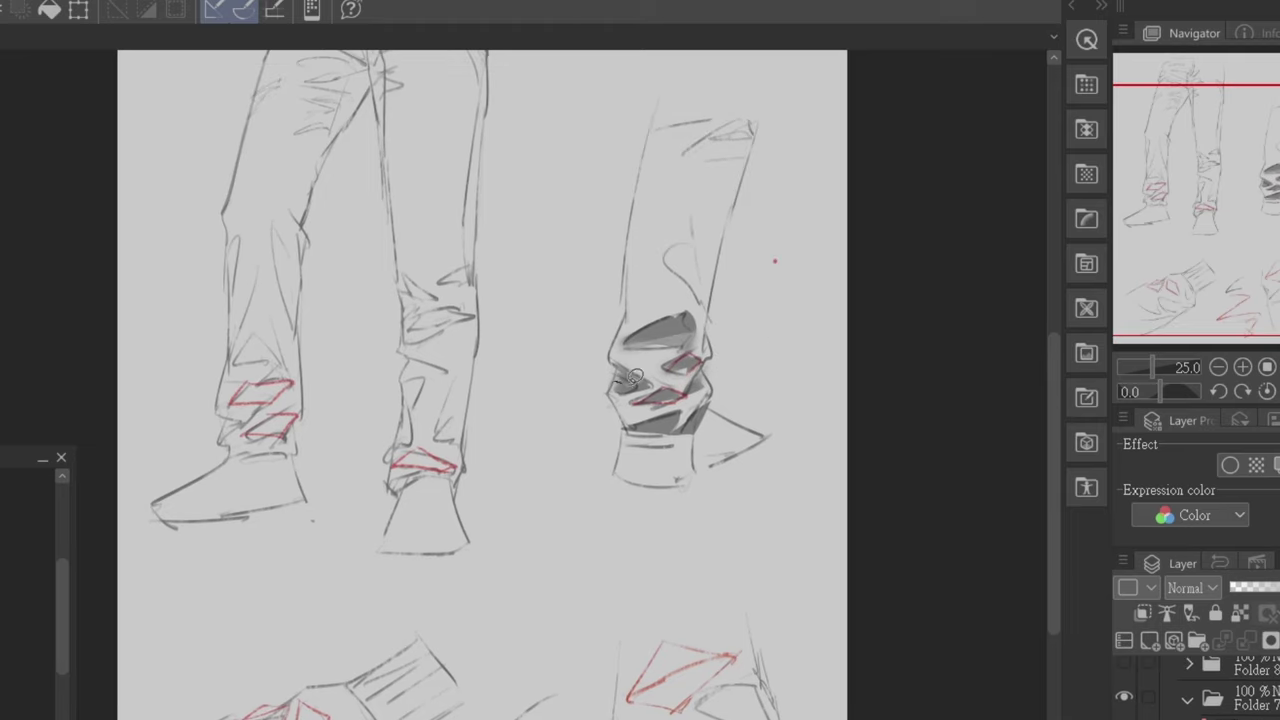
pyautogui.moveTo(624, 426); pyautogui.dragTo(685, 406)
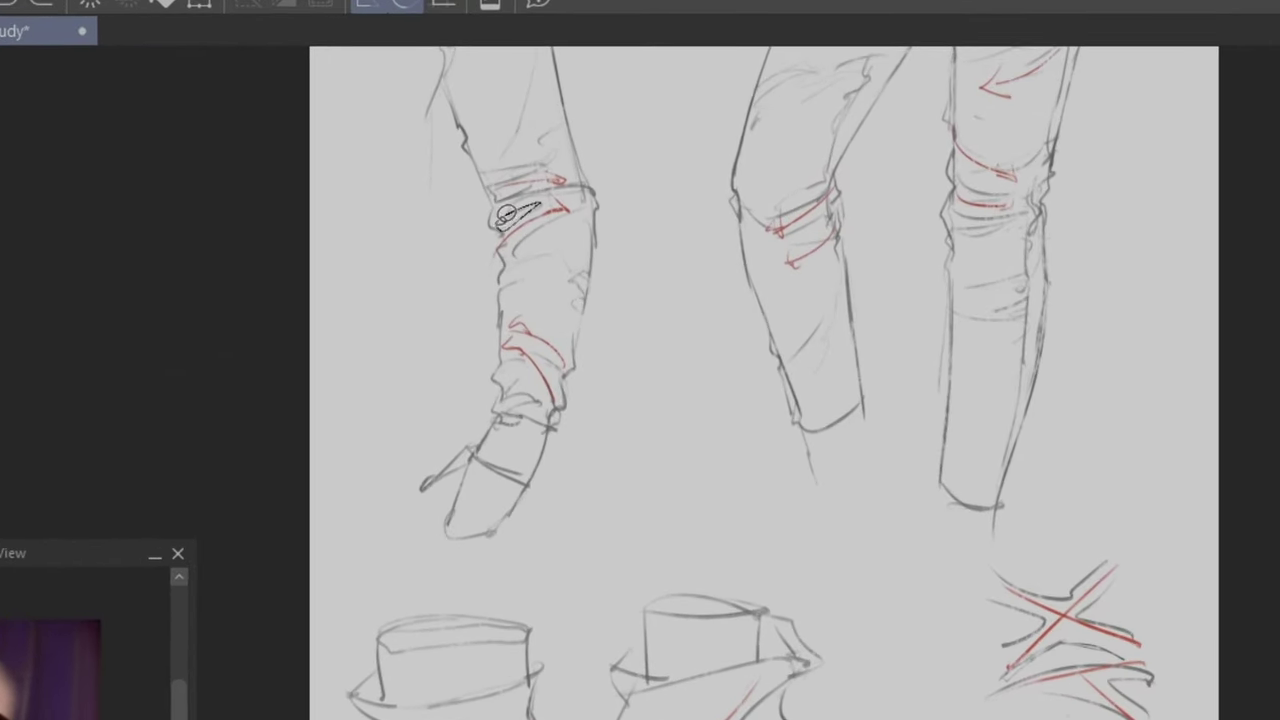
# Fill dark shadow shapes between the compressed knee folds of the leftmost bent trouser leg.
pyautogui.moveTo(497, 196)
pyautogui.mouseDown()
pyautogui.moveTo(528, 170)
pyautogui.moveTo(570, 204)
pyautogui.mouseUp()
pyautogui.moveTo(487, 169)
pyautogui.mouseDown()
pyautogui.moveTo(580, 150)
pyautogui.moveTo(524, 170)
pyautogui.mouseUp()
pyautogui.moveTo(526, 266)
pyautogui.mouseDown()
pyautogui.moveTo(502, 278)
pyautogui.moveTo(500, 258)
pyautogui.moveTo(561, 216)
pyautogui.mouseUp()
# Shade the ankle folds and back-of-calf crease of the leftmost bent trouser leg, and soften the ankle shadows.
pyautogui.moveTo(500, 406)
pyautogui.mouseDown()
pyautogui.moveTo(548, 394)
pyautogui.moveTo(553, 340)
pyautogui.moveTo(512, 368)
pyautogui.moveTo(566, 378)
pyautogui.moveTo(550, 414)
pyautogui.mouseUp()
pyautogui.hotkey('ctrl', 'z')
pyautogui.moveTo(578, 356); pyautogui.dragTo(556, 390)
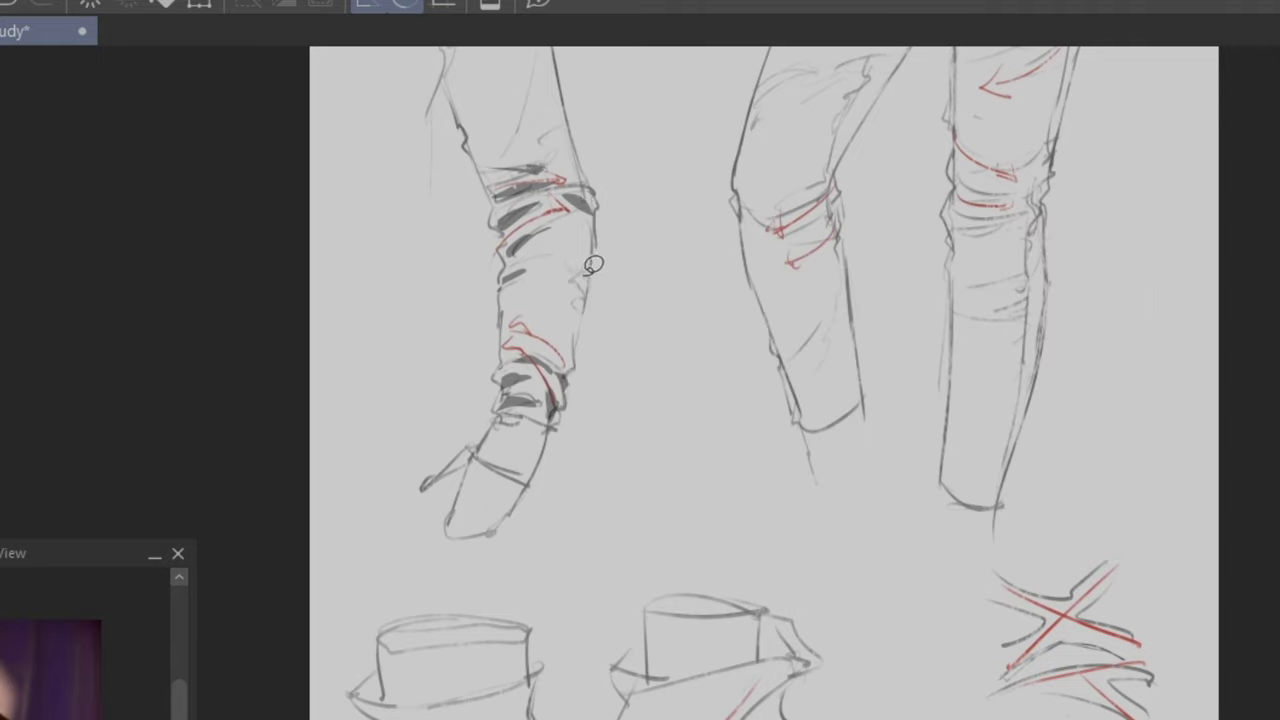
pyautogui.moveTo(584, 276); pyautogui.dragTo(578, 302)
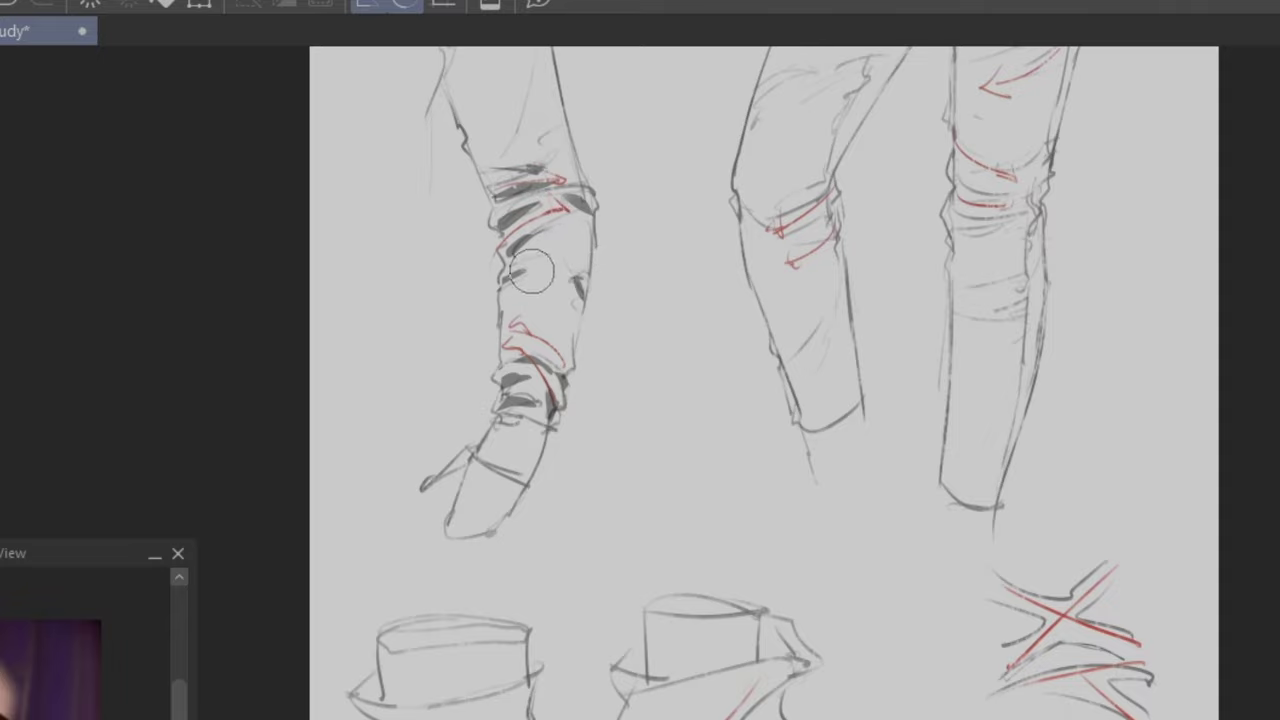
pyautogui.moveTo(552, 359); pyautogui.dragTo(550, 377)
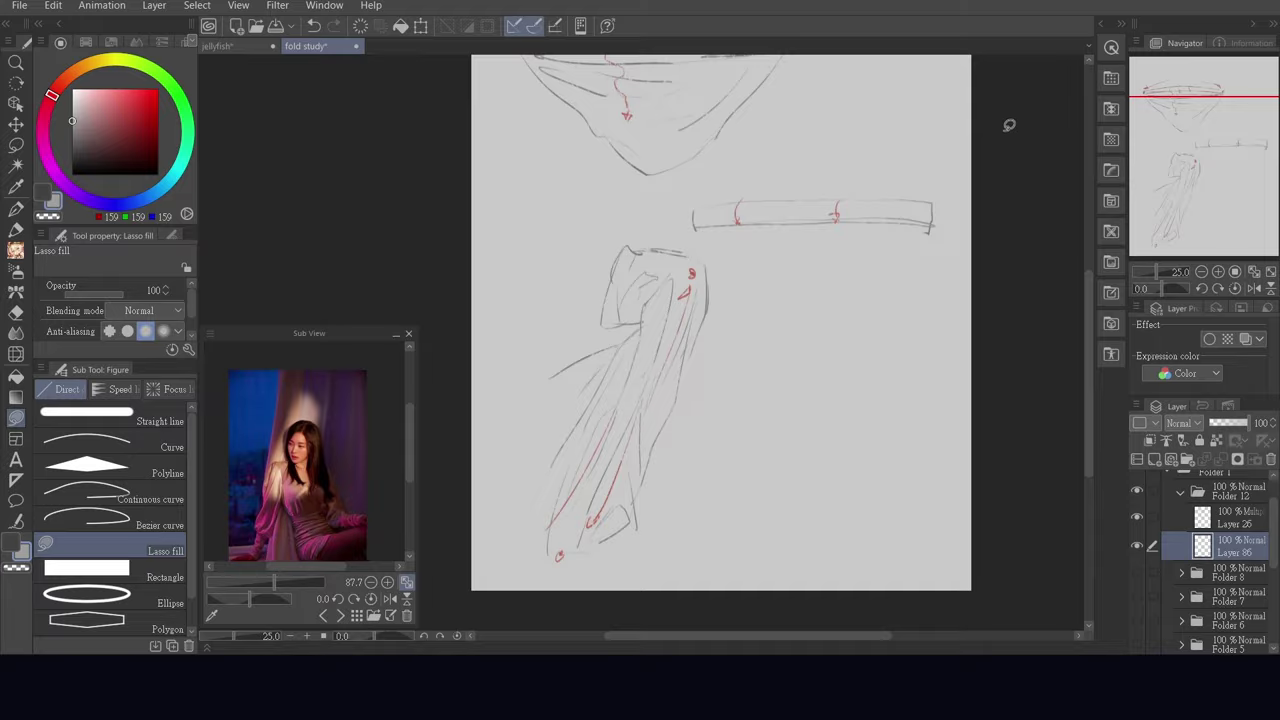
# Fill long grey shadows along the diagonal folds of the gathered hanging cloth below the flat band.
pyautogui.moveTo(658, 281)
pyautogui.mouseDown()
pyautogui.moveTo(611, 417)
pyautogui.moveTo(661, 361)
pyautogui.mouseUp()
pyautogui.moveTo(492, 236); pyautogui.dragTo(340, 585)
pyautogui.moveTo(440, 540)
pyautogui.mouseDown()
pyautogui.moveTo(425, 355)
pyautogui.moveTo(300, 528)
pyautogui.mouseUp()
pyautogui.moveTo(432, 240); pyautogui.dragTo(346, 385)
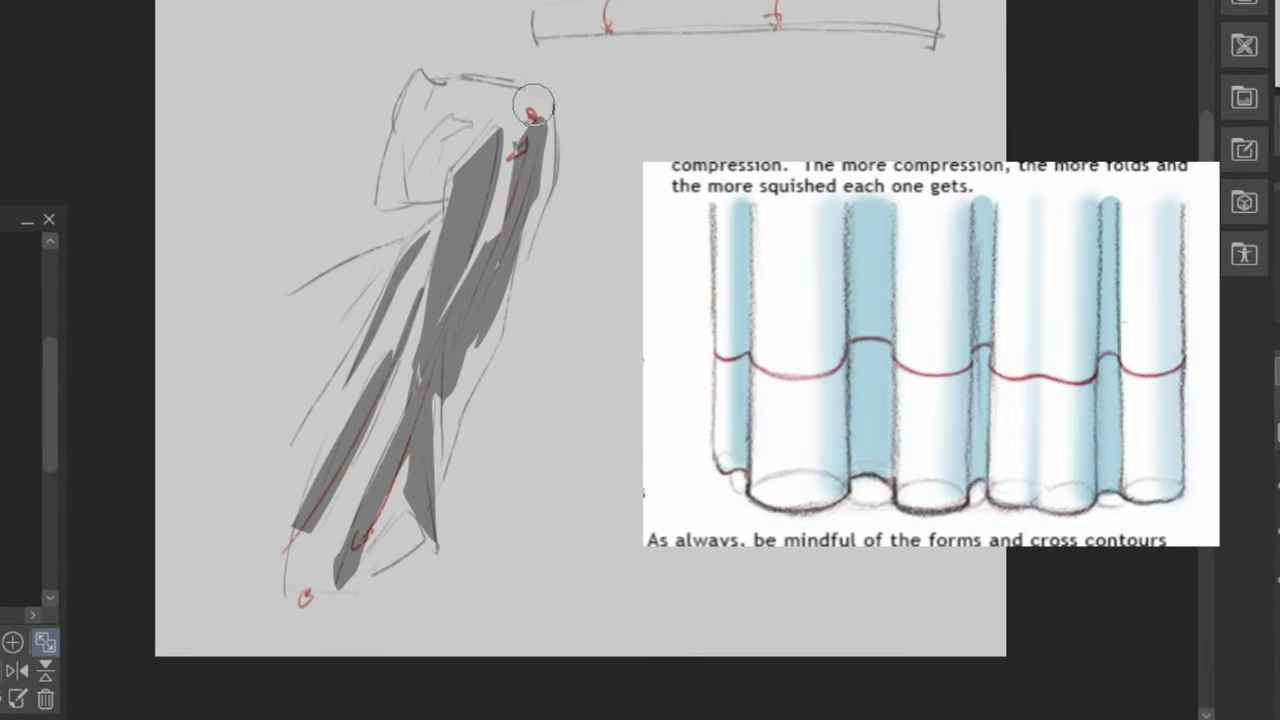
# Blur the long shadow edges along the diagonal folds of the gathered hanging cloth.
pyautogui.moveTo(533, 110); pyautogui.dragTo(530, 238)
pyautogui.moveTo(410, 450); pyautogui.dragTo(418, 510)
pyautogui.moveTo(305, 520); pyautogui.dragTo(398, 335)
pyautogui.moveTo(382, 476); pyautogui.dragTo(345, 570)
pyautogui.moveTo(355, 375); pyautogui.dragTo(400, 285)
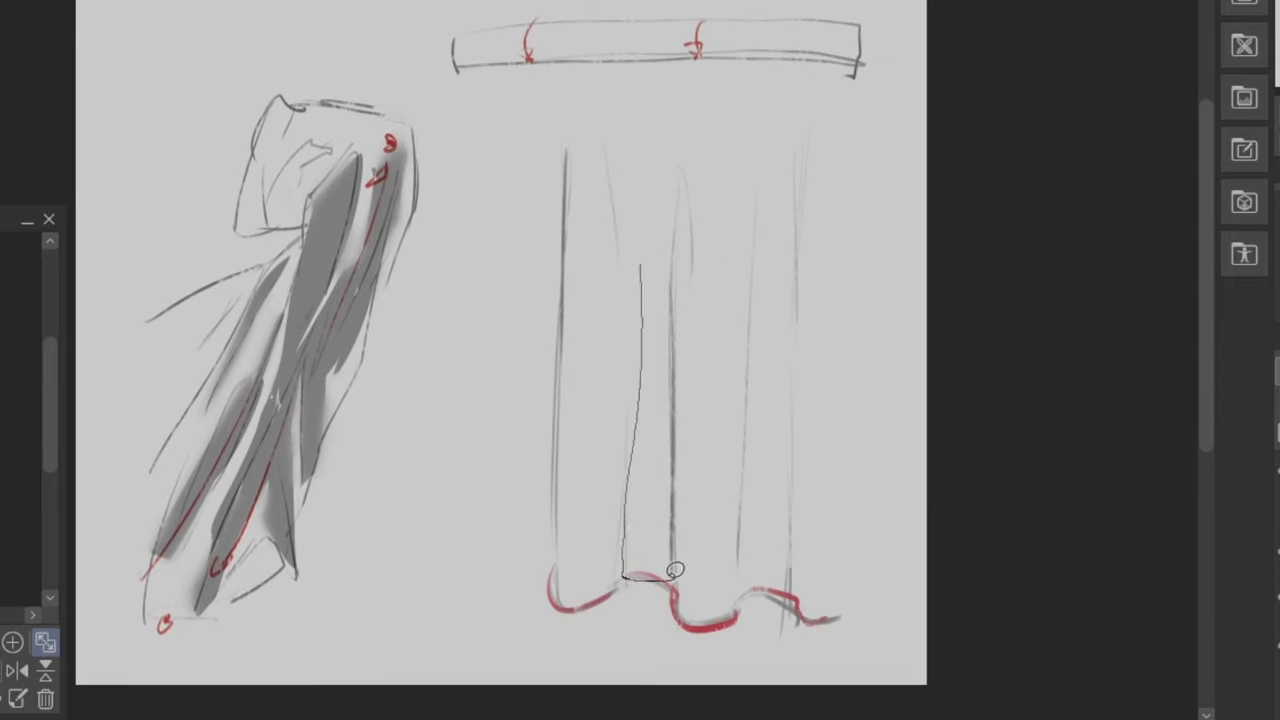
# Fill shadows into the receding vertical folds of the curtain sketch with the wavy red hem.
pyautogui.moveTo(660, 275); pyautogui.dragTo(630, 575)
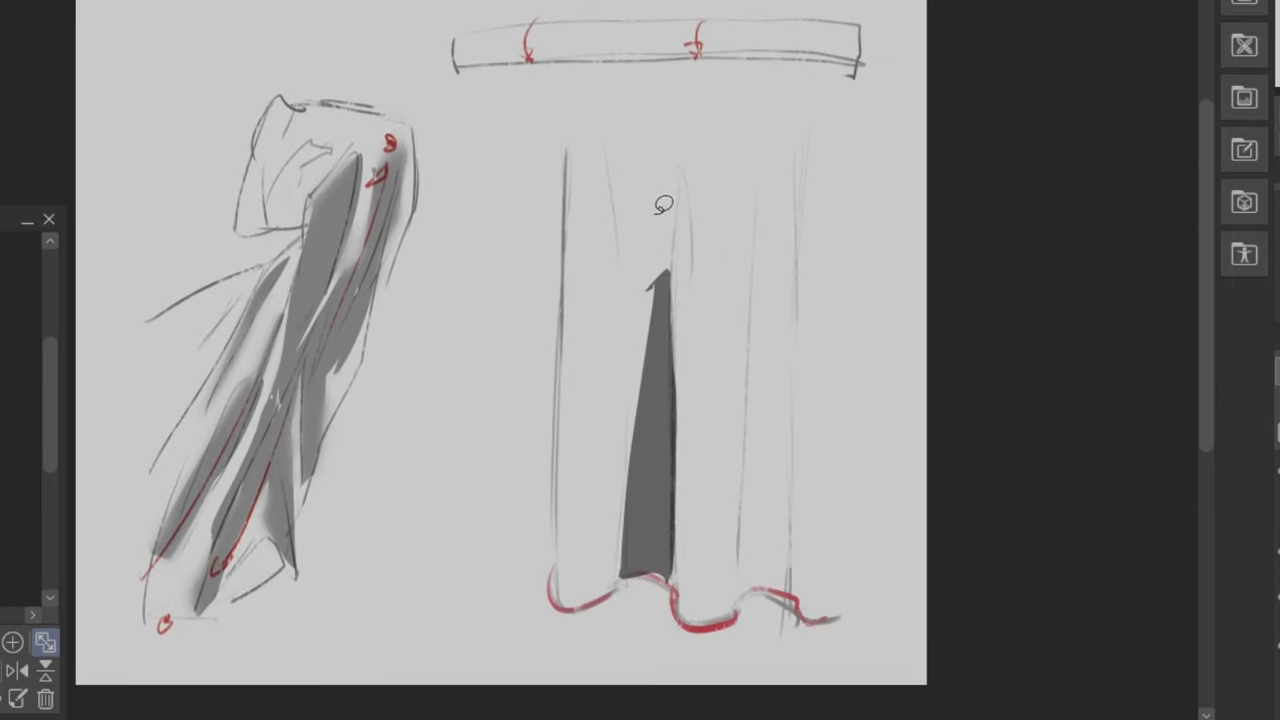
pyautogui.moveTo(600, 140); pyautogui.dragTo(618, 285)
pyautogui.moveTo(742, 600); pyautogui.dragTo(768, 310)
pyautogui.moveTo(754, 210); pyautogui.dragTo(745, 484)
pyautogui.moveTo(799, 215); pyautogui.dragTo(799, 325)
pyautogui.moveTo(856, 492); pyautogui.dragTo(840, 608)
# Blend the shadows along the vertical folds of the curtain sketch with the wavy red hem.
pyautogui.moveTo(600, 280); pyautogui.dragTo(606, 222)
pyautogui.moveTo(655, 420)
pyautogui.mouseDown()
pyautogui.moveTo(666, 264)
pyautogui.moveTo(630, 560)
pyautogui.mouseUp()
pyautogui.moveTo(775, 500); pyautogui.dragTo(762, 188)
pyautogui.moveTo(855, 500); pyautogui.dragTo(871, 543)
pyautogui.hotkey('ctrl', '-')
pyautogui.hotkey('ctrl', '+')
pyautogui.moveTo(568, 632)
pyautogui.mouseDown()
pyautogui.moveTo(577, 455)
pyautogui.moveTo(565, 232)
pyautogui.mouseUp()
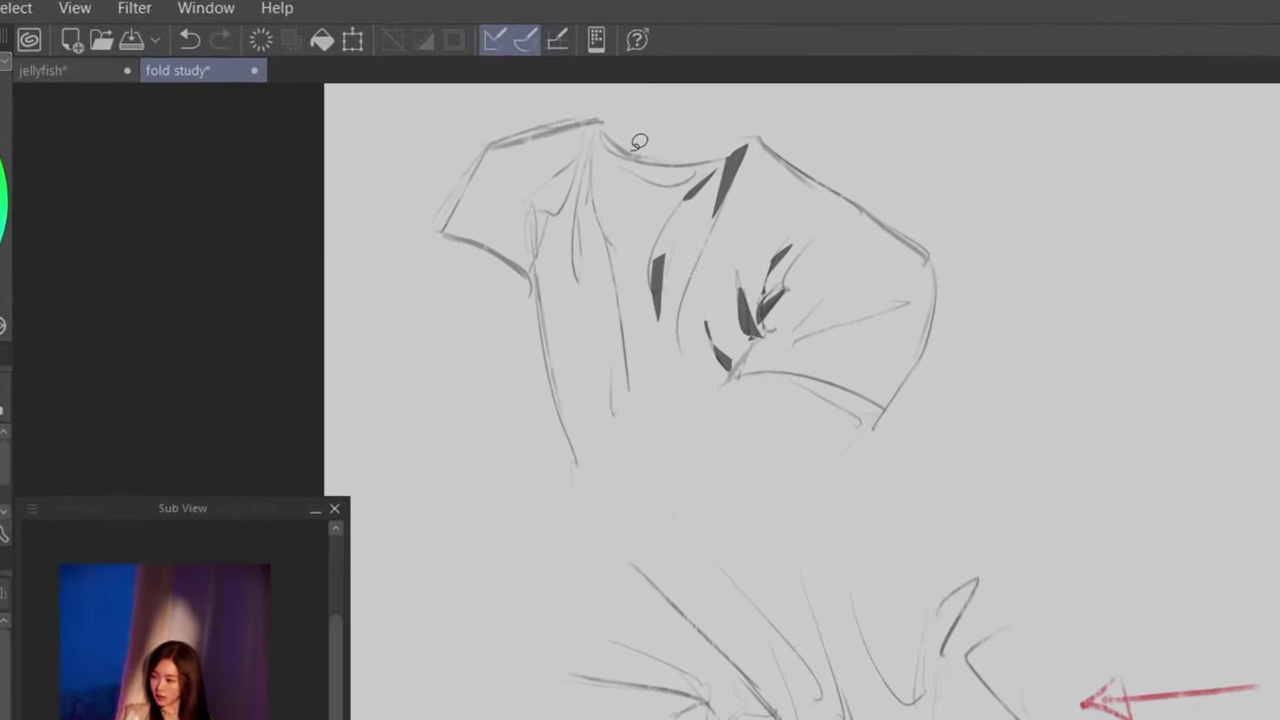
# Fill dark shadow shapes on the T-shirt's shoulder, armpit and torso folds.
pyautogui.moveTo(585, 228); pyautogui.dragTo(580, 306)
pyautogui.moveTo(600, 138)
pyautogui.mouseDown()
pyautogui.moveTo(574, 168)
pyautogui.moveTo(542, 170)
pyautogui.mouseUp()
pyautogui.moveTo(790, 178); pyautogui.dragTo(822, 192)
pyautogui.moveTo(762, 217); pyautogui.dragTo(734, 243)
pyautogui.moveTo(622, 338); pyautogui.dragTo(624, 468)
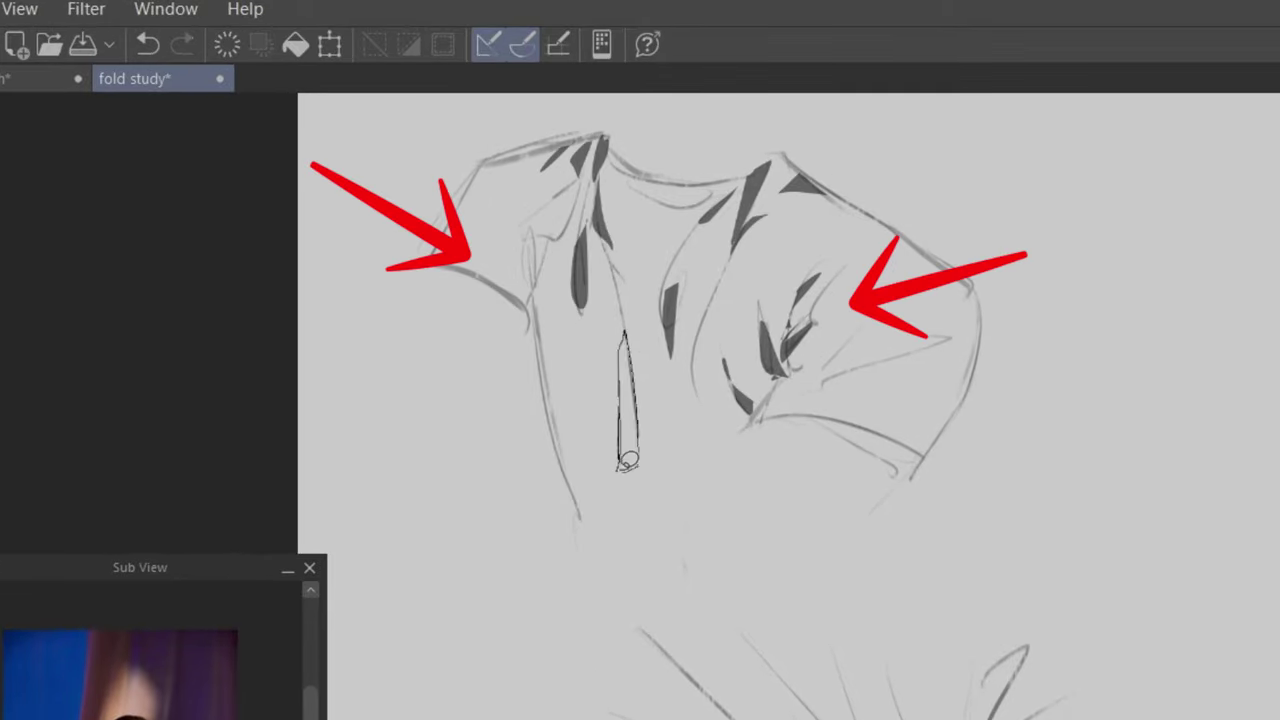
pyautogui.moveTo(528, 228); pyautogui.dragTo(550, 240)
# Blur the shadows on the T-shirt's shoulders, armpits, chest and torso folds.
pyautogui.press('e')
pyautogui.moveTo(570, 150); pyautogui.dragTo(548, 165)
pyautogui.moveTo(610, 312); pyautogui.dragTo(627, 465)
pyautogui.moveTo(557, 300); pyautogui.dragTo(540, 225)
pyautogui.moveTo(740, 235); pyautogui.dragTo(716, 208)
pyautogui.moveTo(814, 274); pyautogui.dragTo(800, 290)
pyautogui.moveTo(659, 410); pyautogui.dragTo(670, 330)
pyautogui.moveTo(786, 143); pyautogui.dragTo(800, 180)
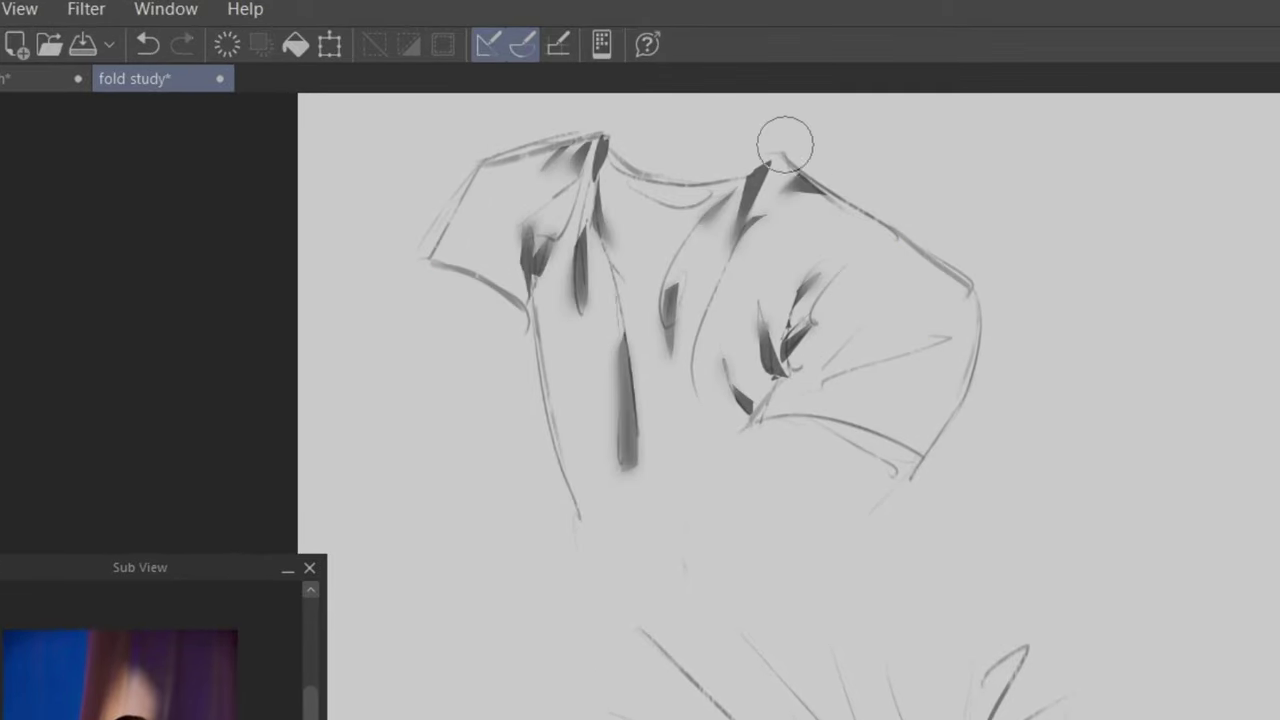
pyautogui.moveTo(530, 314); pyautogui.dragTo(742, 420)
pyautogui.hotkey('ctrl', 'z')
pyautogui.moveTo(592, 250)
pyautogui.mouseDown()
pyautogui.moveTo(740, 418)
pyautogui.moveTo(760, 482)
pyautogui.mouseUp()
pyautogui.hotkey('ctrl', 'z')
# Add soft-edged shadows to the T-shirt's lower torso folds and beneath the right sleeve's armpit.
pyautogui.moveTo(640, 408)
pyautogui.mouseDown()
pyautogui.moveTo(645, 360)
pyautogui.moveTo(640, 450)
pyautogui.mouseUp()
pyautogui.moveTo(716, 410); pyautogui.dragTo(740, 512)
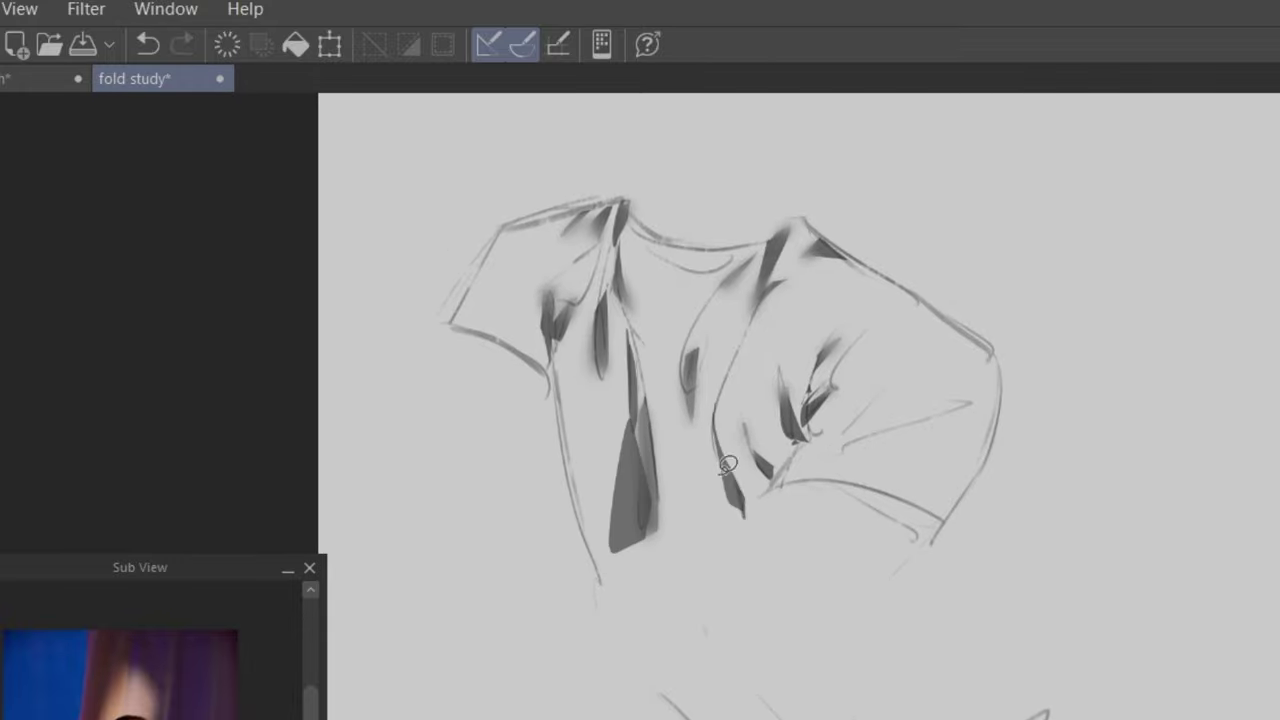
pyautogui.moveTo(790, 448); pyautogui.dragTo(768, 478)
pyautogui.moveTo(708, 450)
pyautogui.mouseDown()
pyautogui.moveTo(685, 535)
pyautogui.moveTo(700, 455)
pyautogui.mouseUp()
pyautogui.press('h')
pyautogui.press('h')
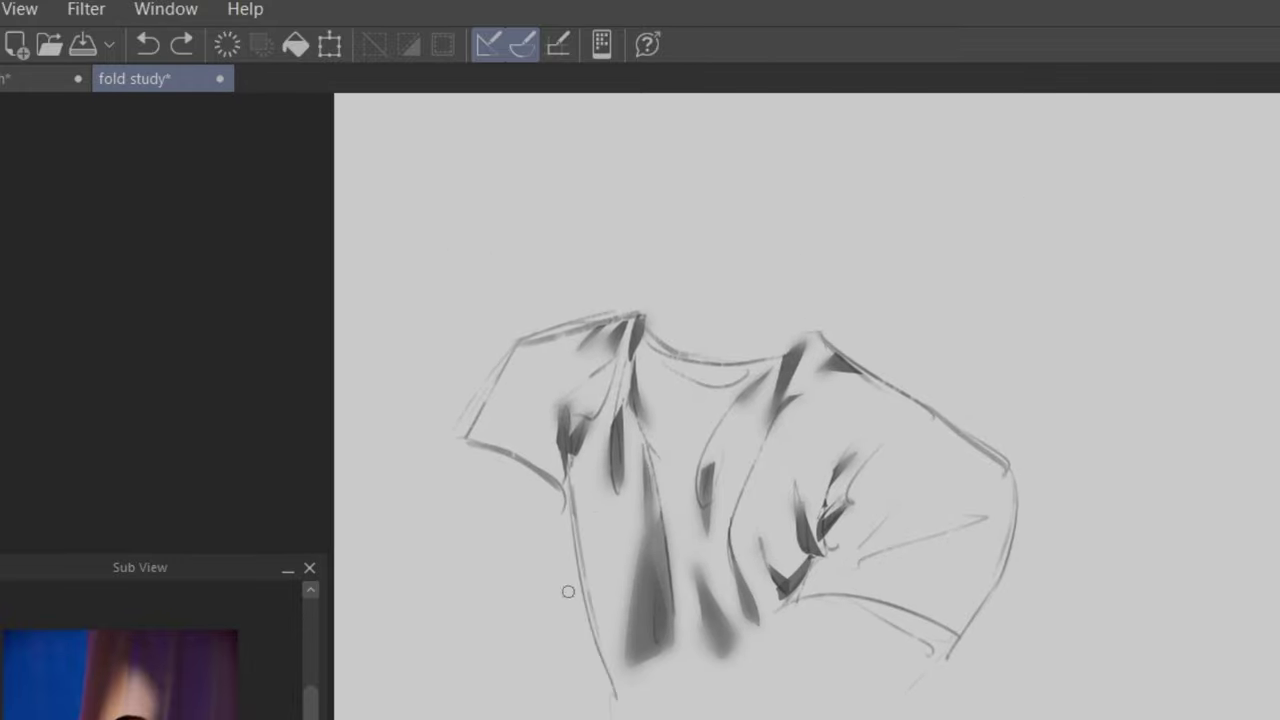